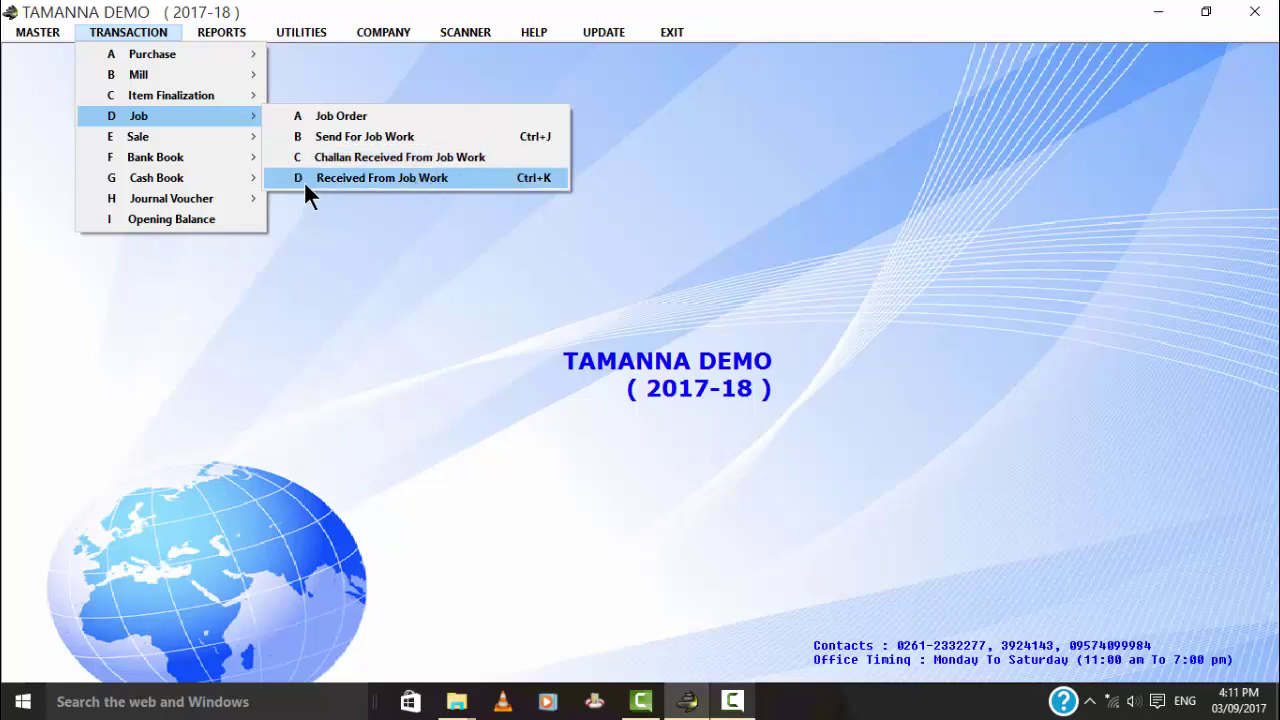
# - Start a new Challan Received From Job Work entry with the bill type JOB CHARGE A/C
pyautogui.click(368, 157)
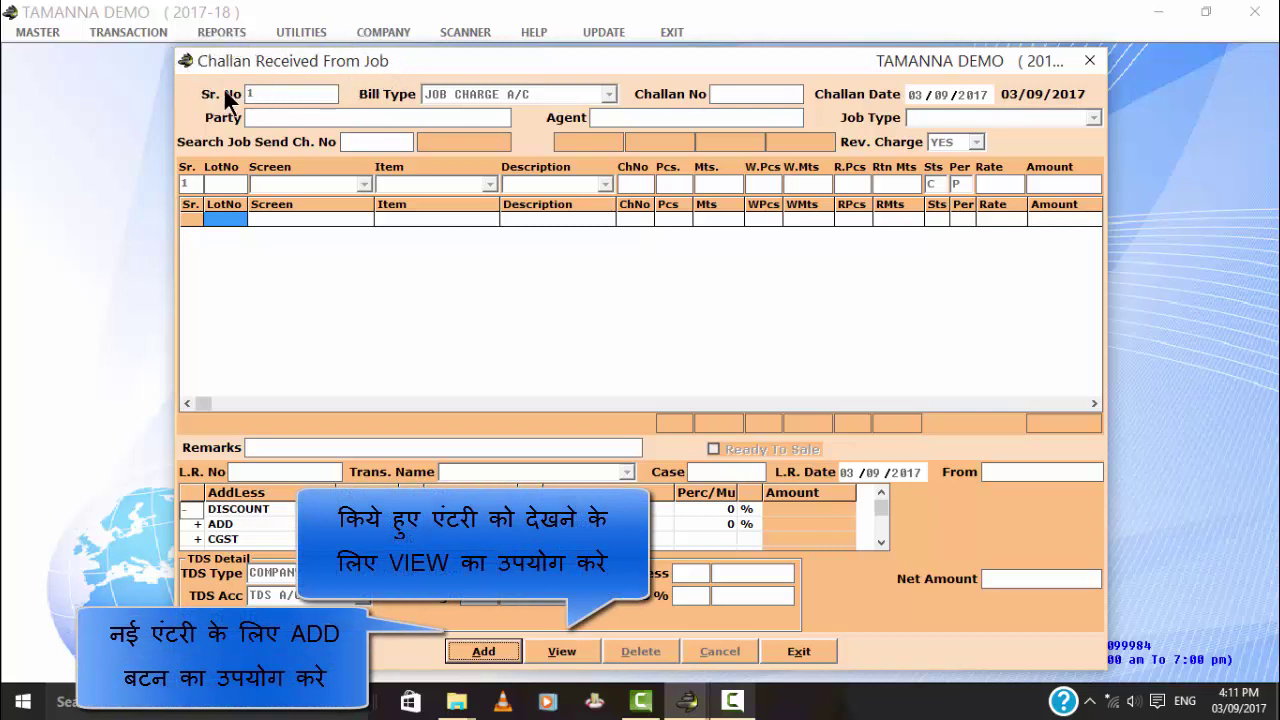
pyautogui.click(483, 651)
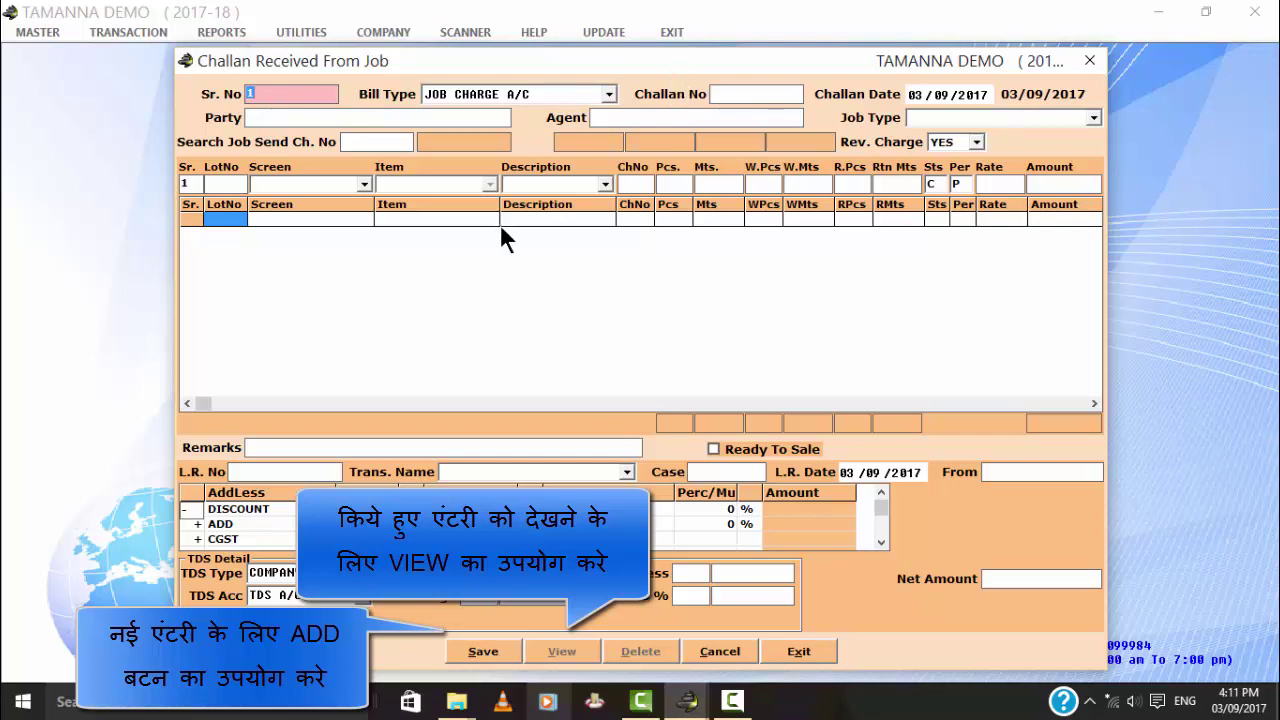
pyautogui.press('Return')
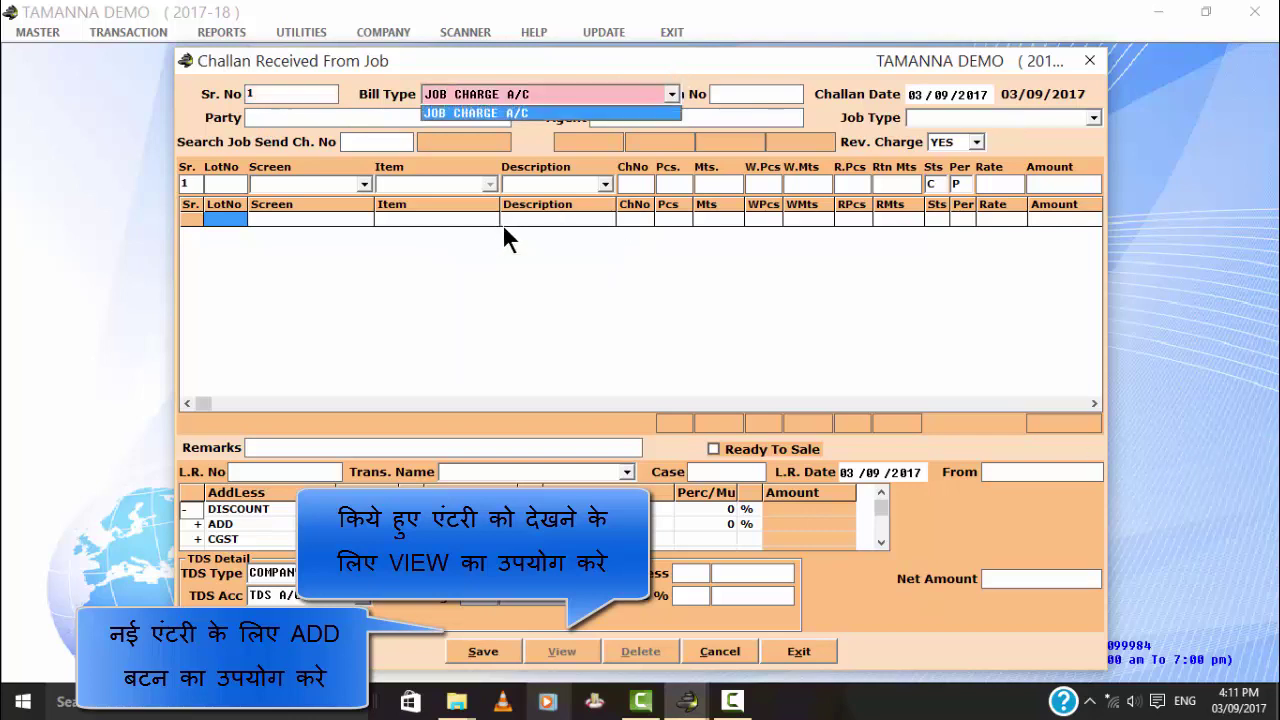
pyautogui.click(483, 112)
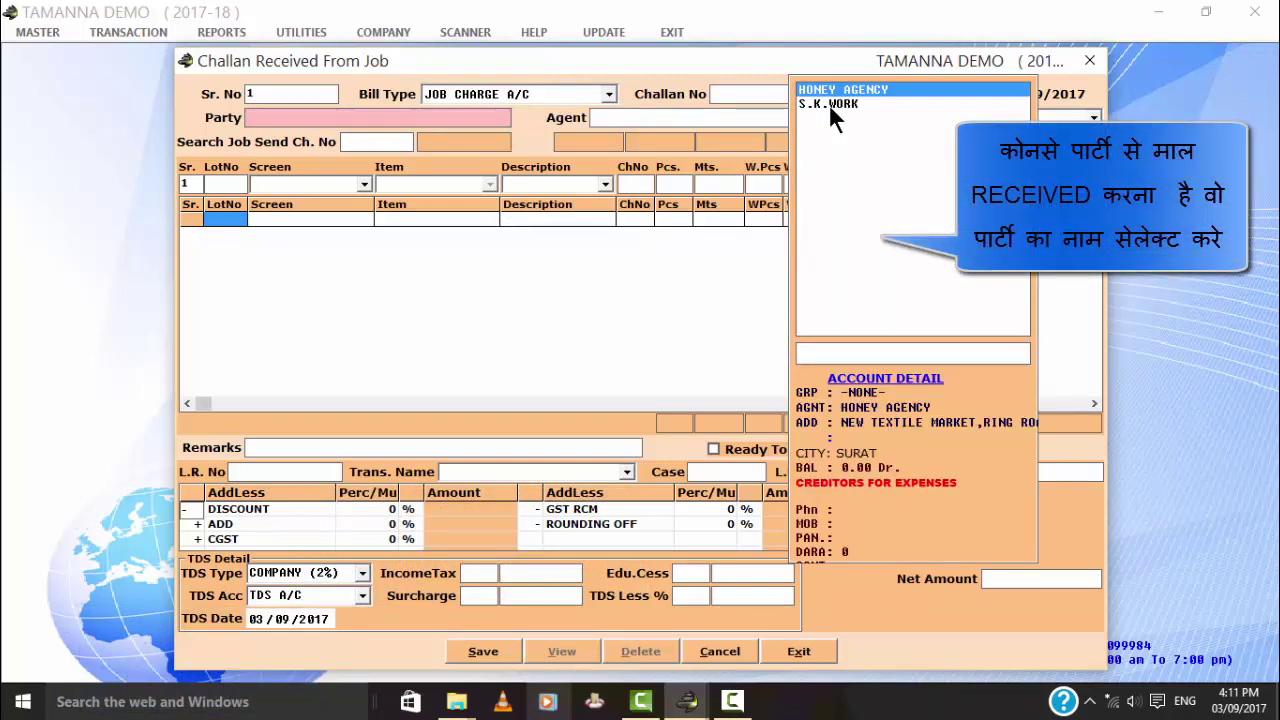
# - Choose S.K.WORK as the party with the agent -DIRECT-, and enter challan number 111
pyautogui.click(828, 103)
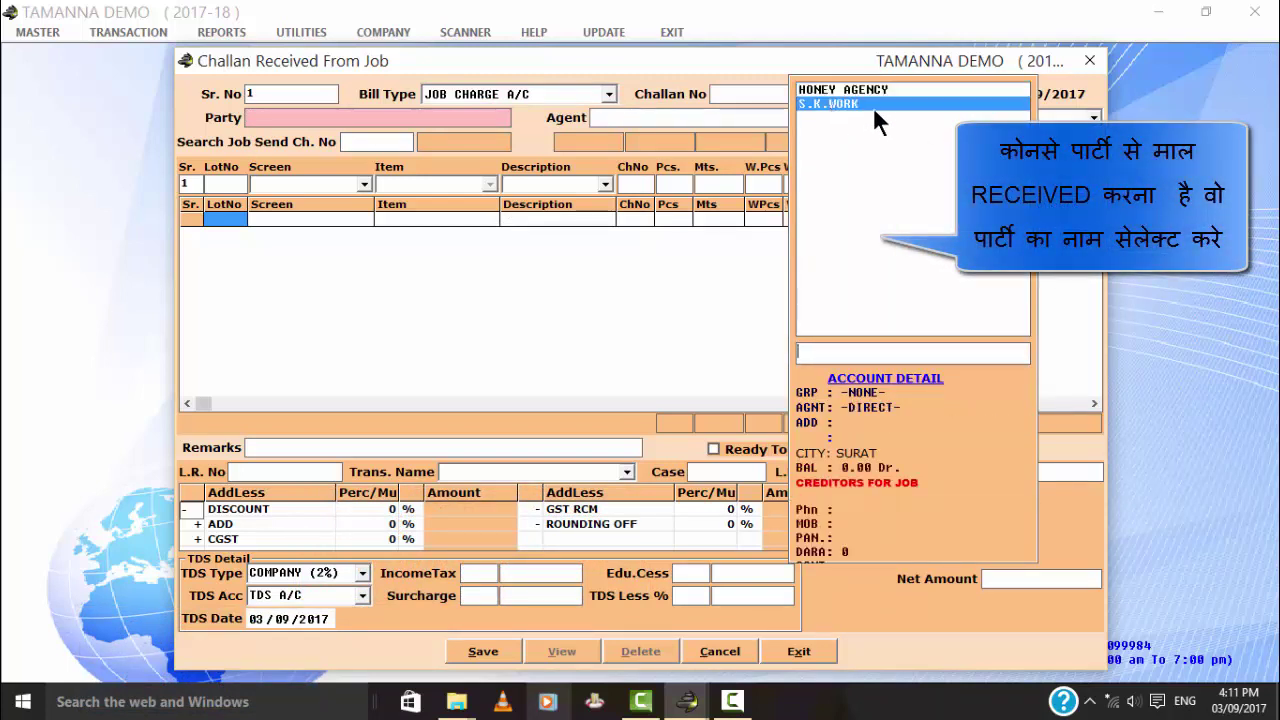
pyautogui.press('Return')
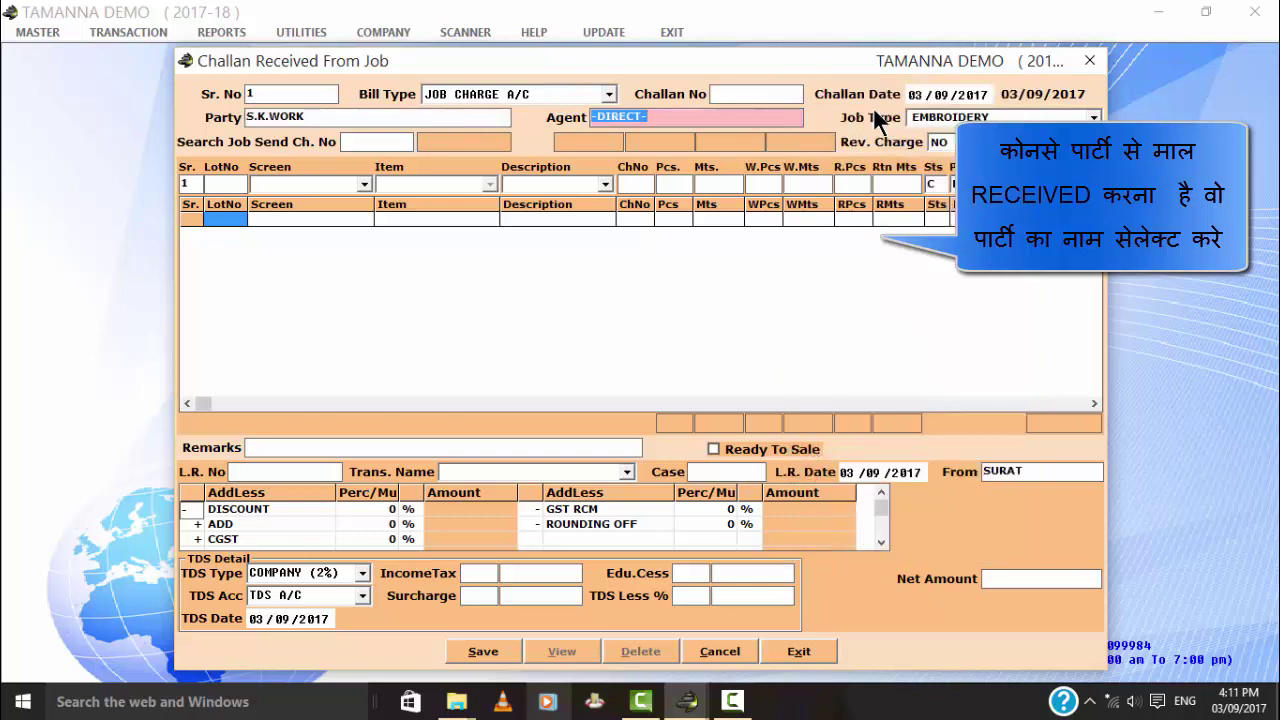
pyautogui.press('Return')
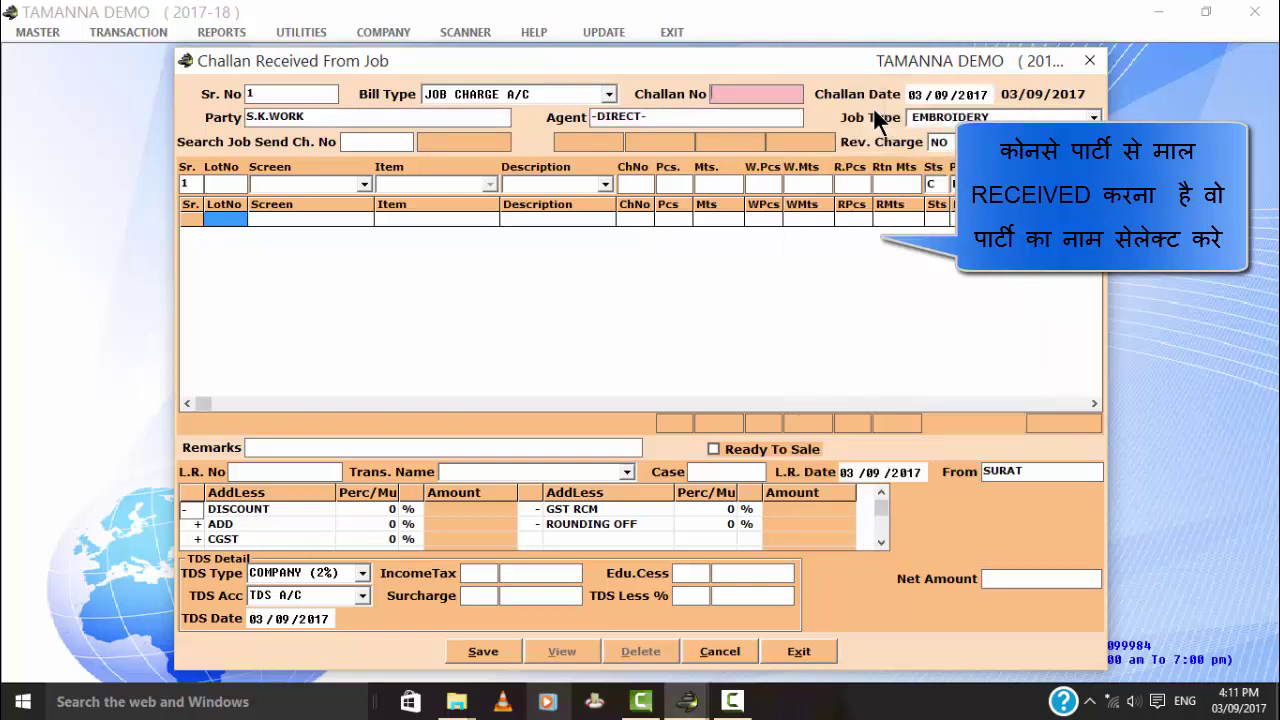
pyautogui.write('111')
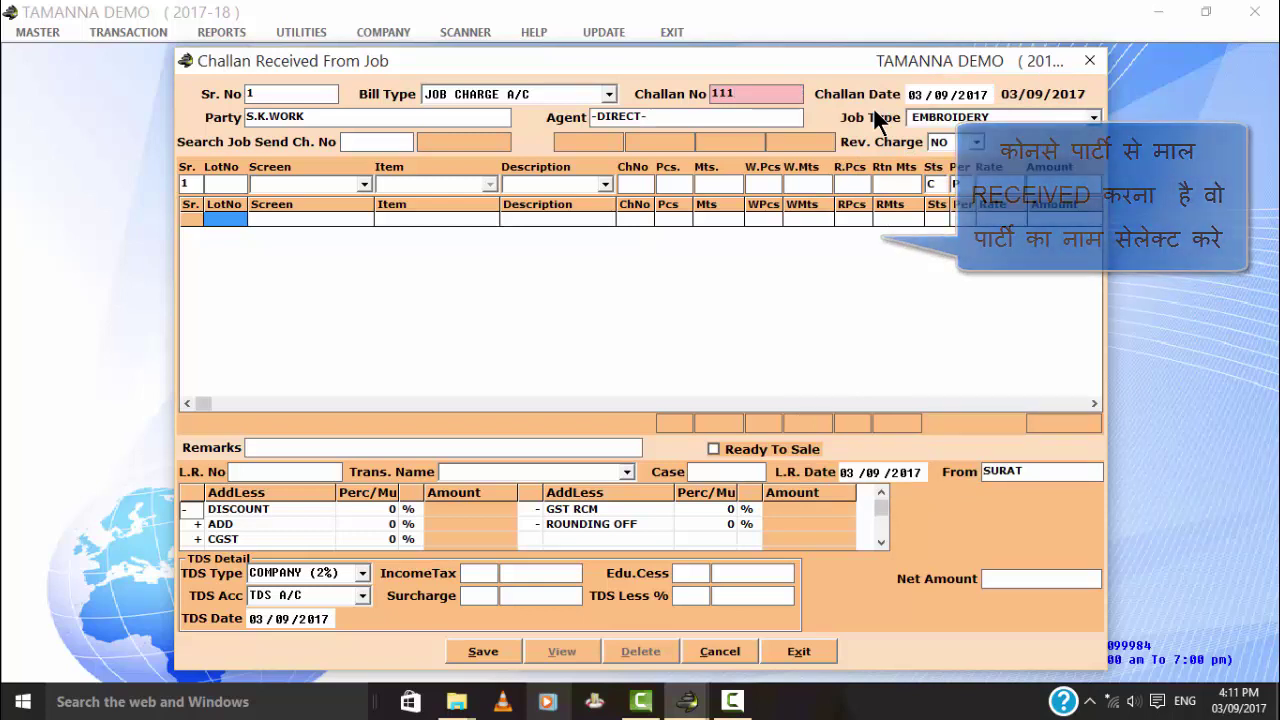
pyautogui.press('Return')
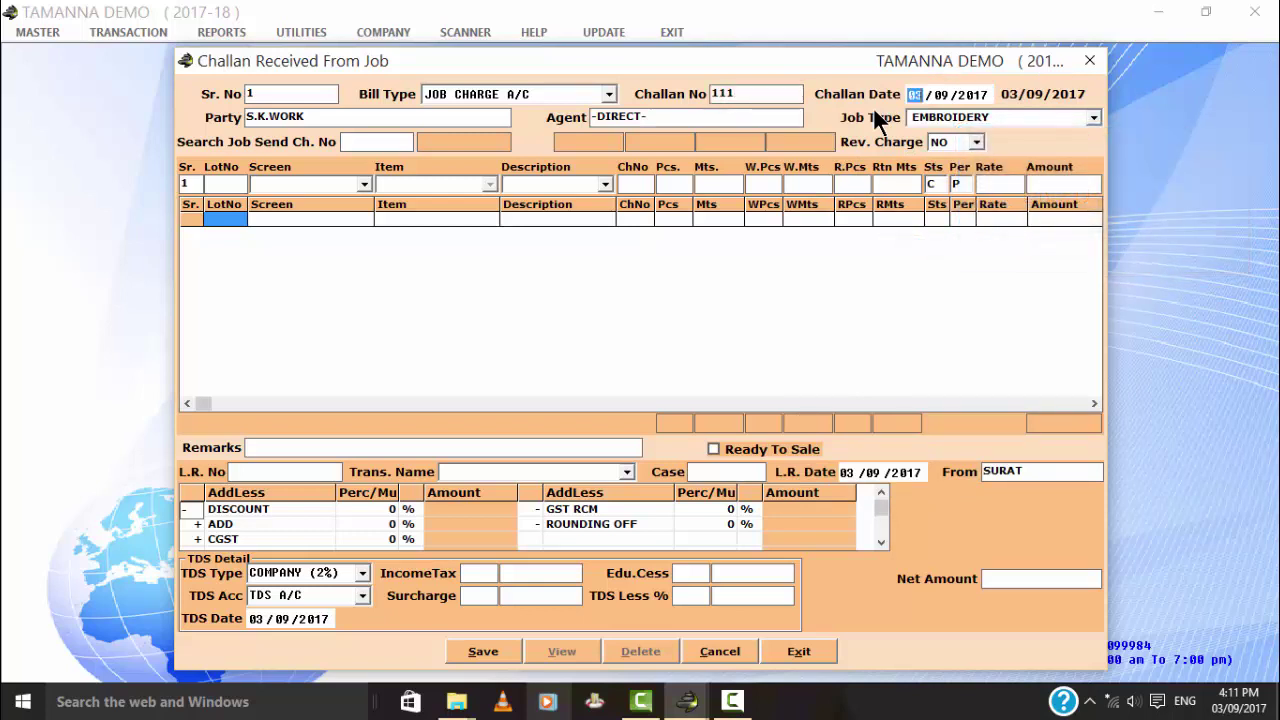
# - Set the challan date to 16/08/2017, accepting job type EMBROIDERY and reverse charge NO
pyautogui.write('1 ')
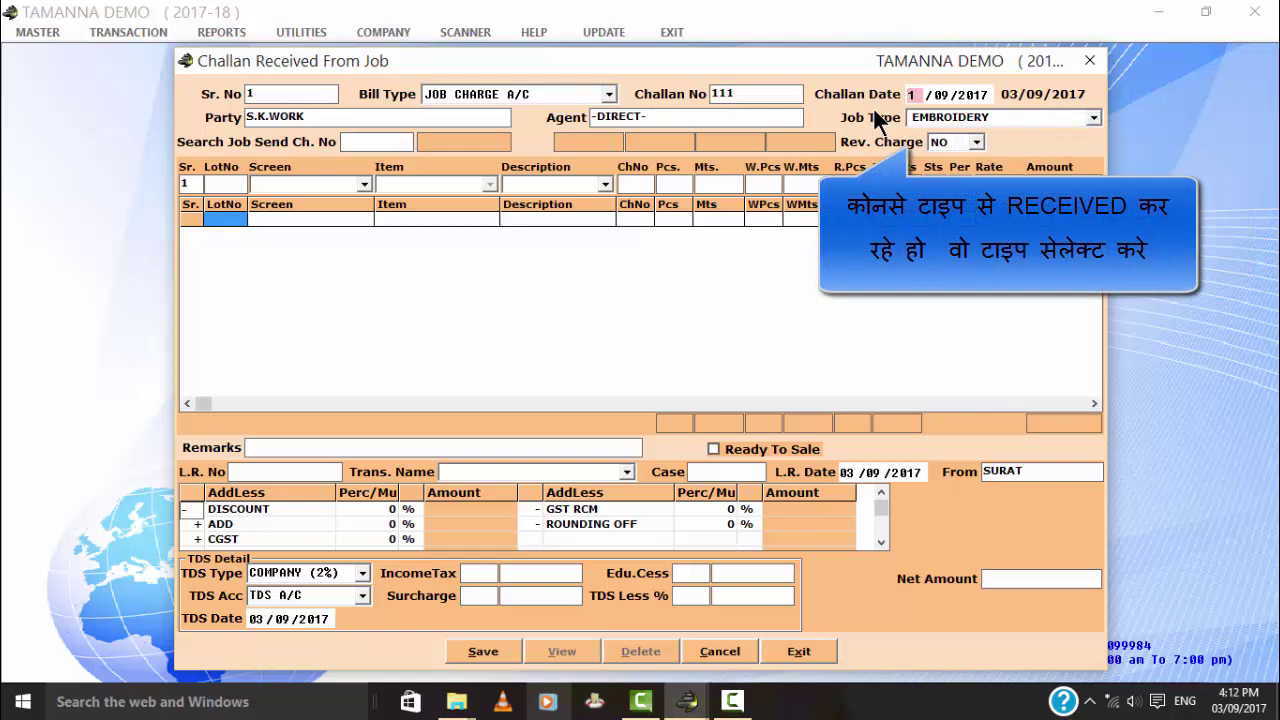
pyautogui.write('6/08')
pyautogui.press('Return')
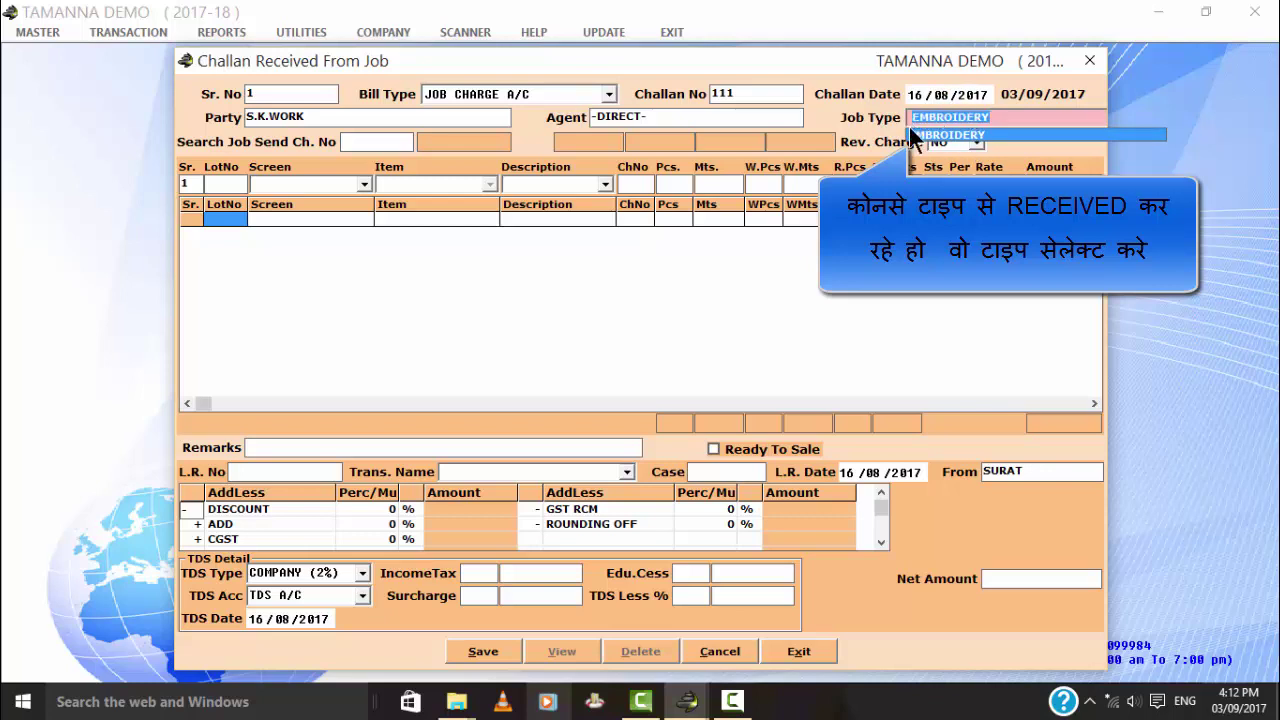
pyautogui.press('Return')
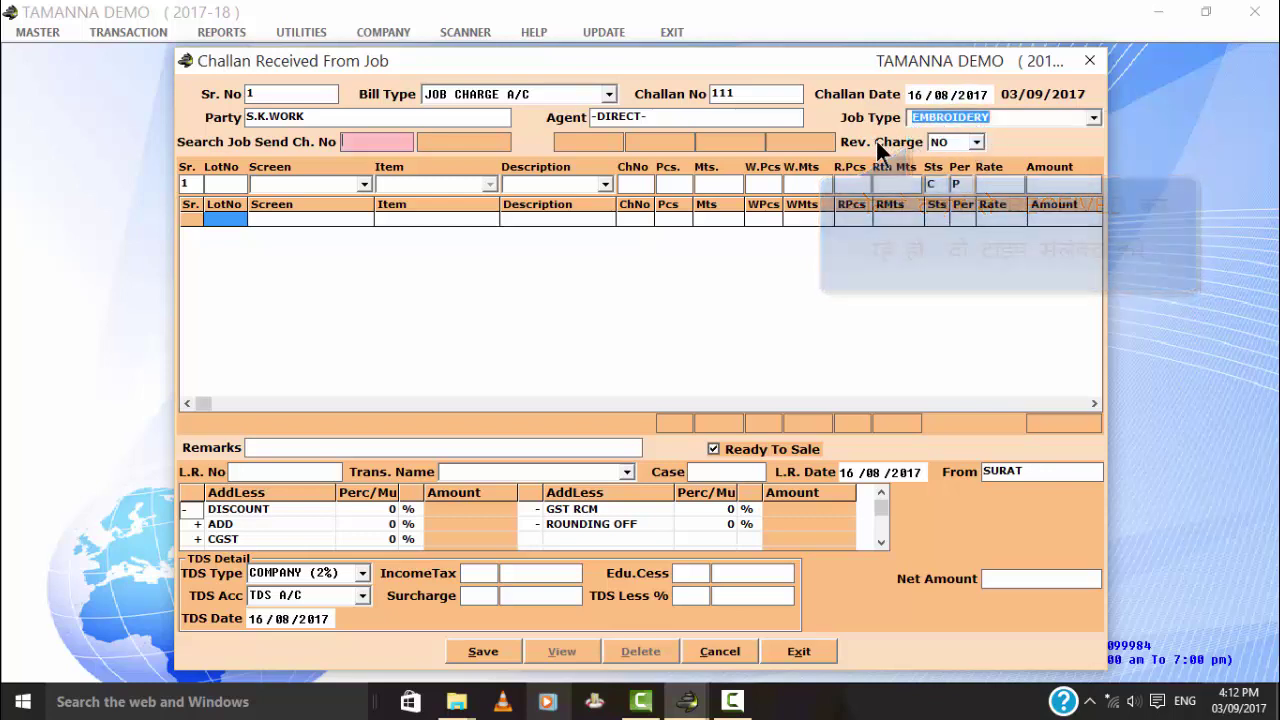
pyautogui.press('Return')
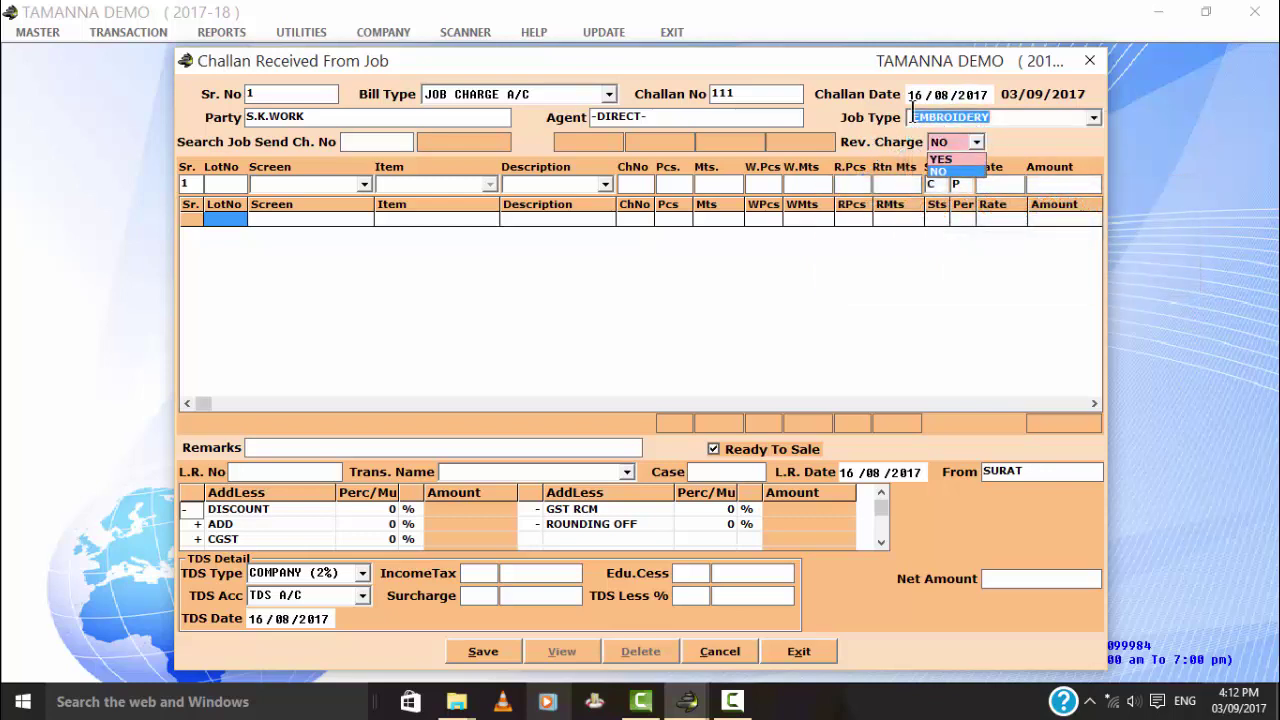
pyautogui.press('Return')
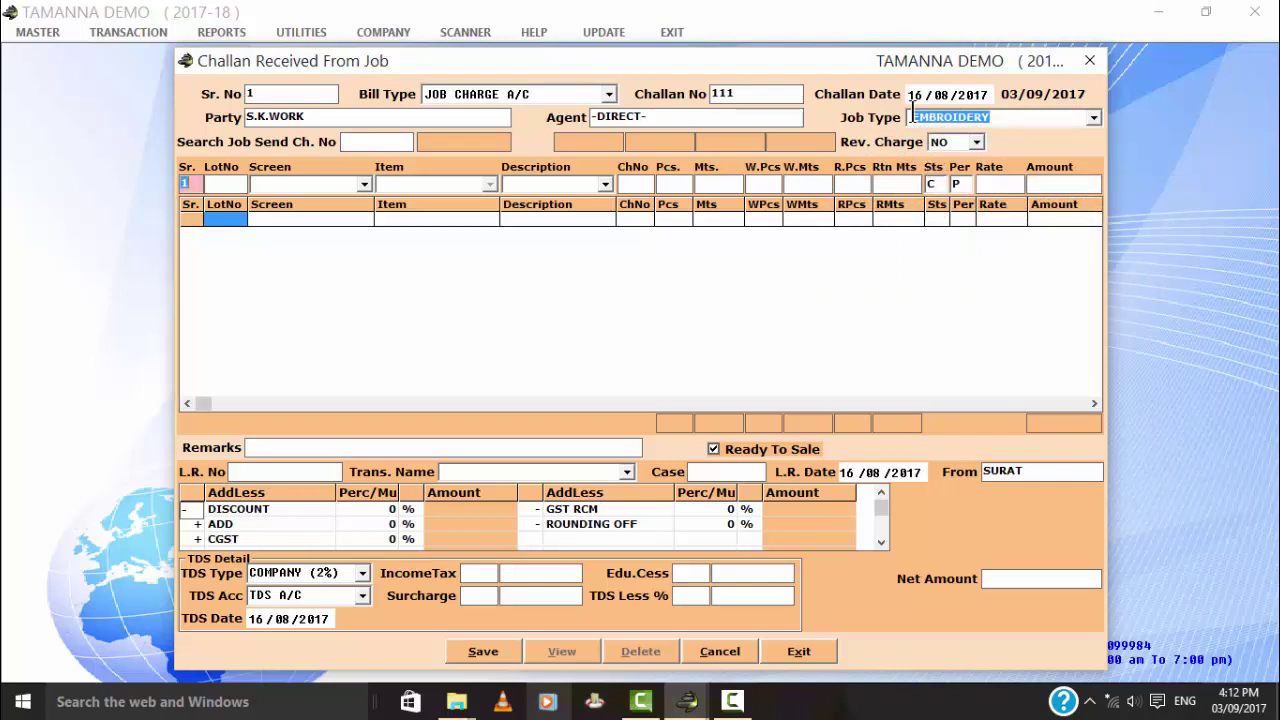
# - Load the pending CHIFFON SAREE lot sent on 15/08/17 into the challan's first item line
pyautogui.press('Return')
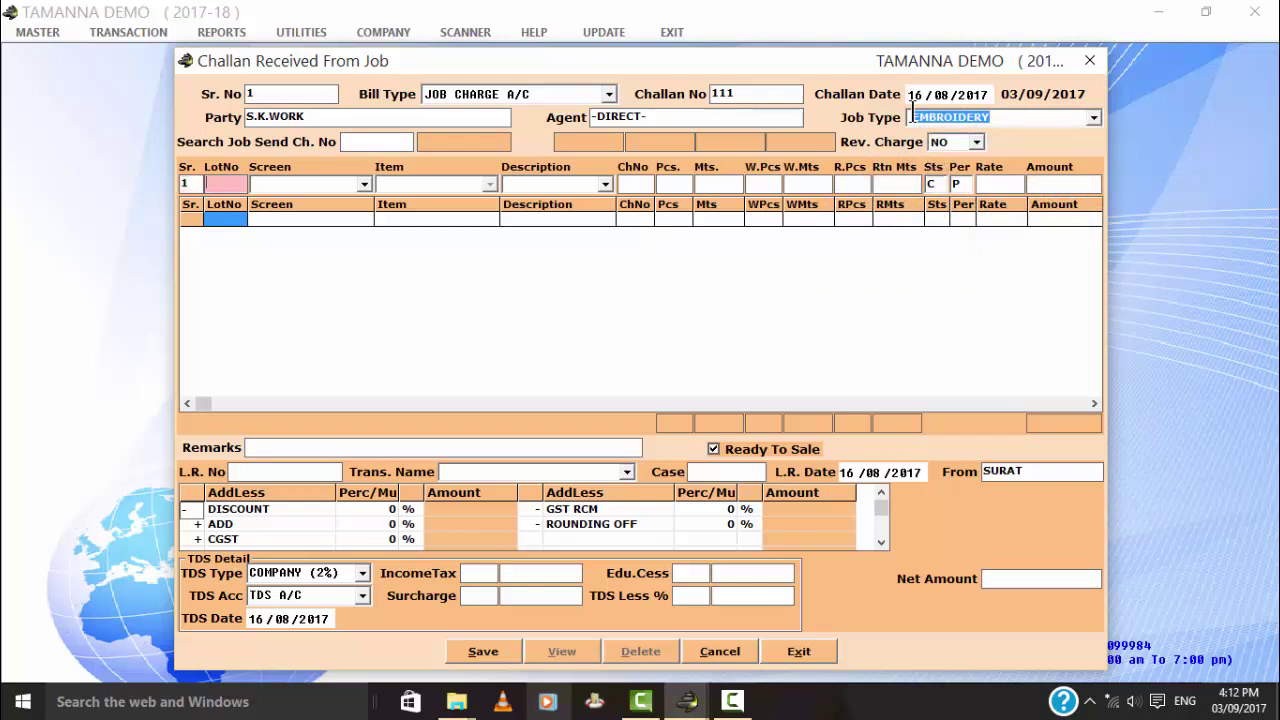
pyautogui.press('Return')
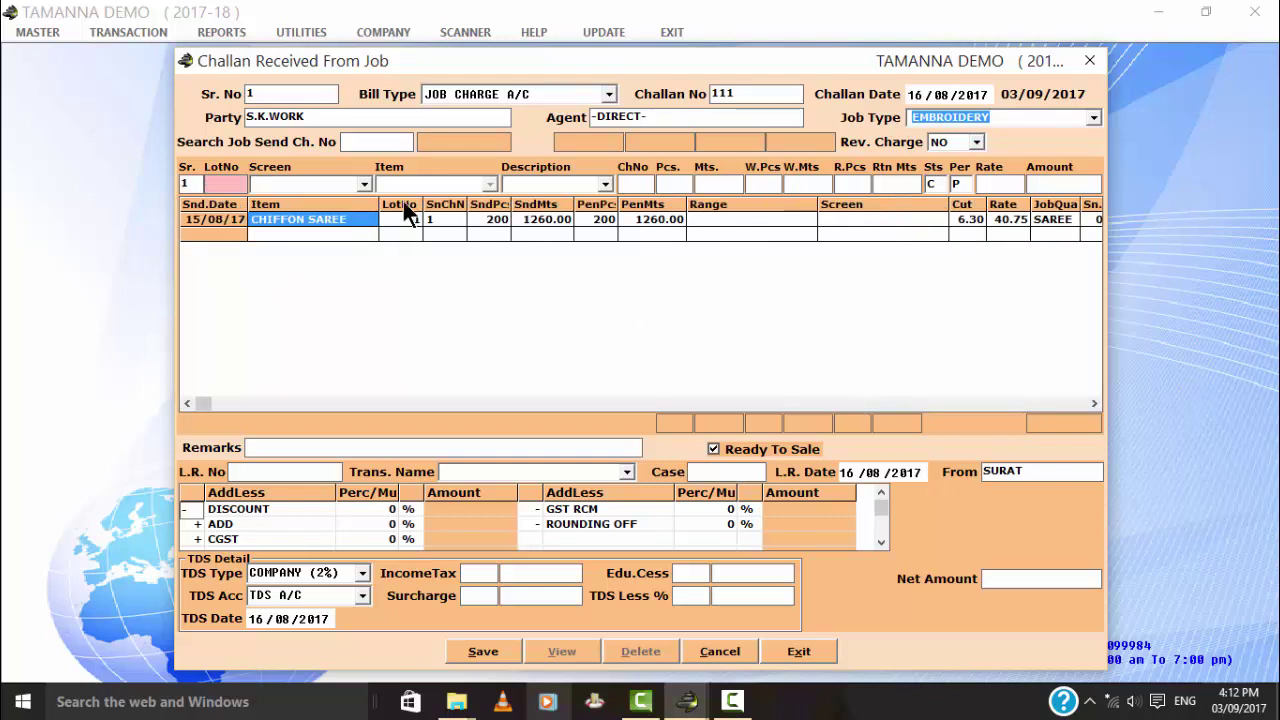
pyautogui.click(494, 223)
pyautogui.click(552, 225)
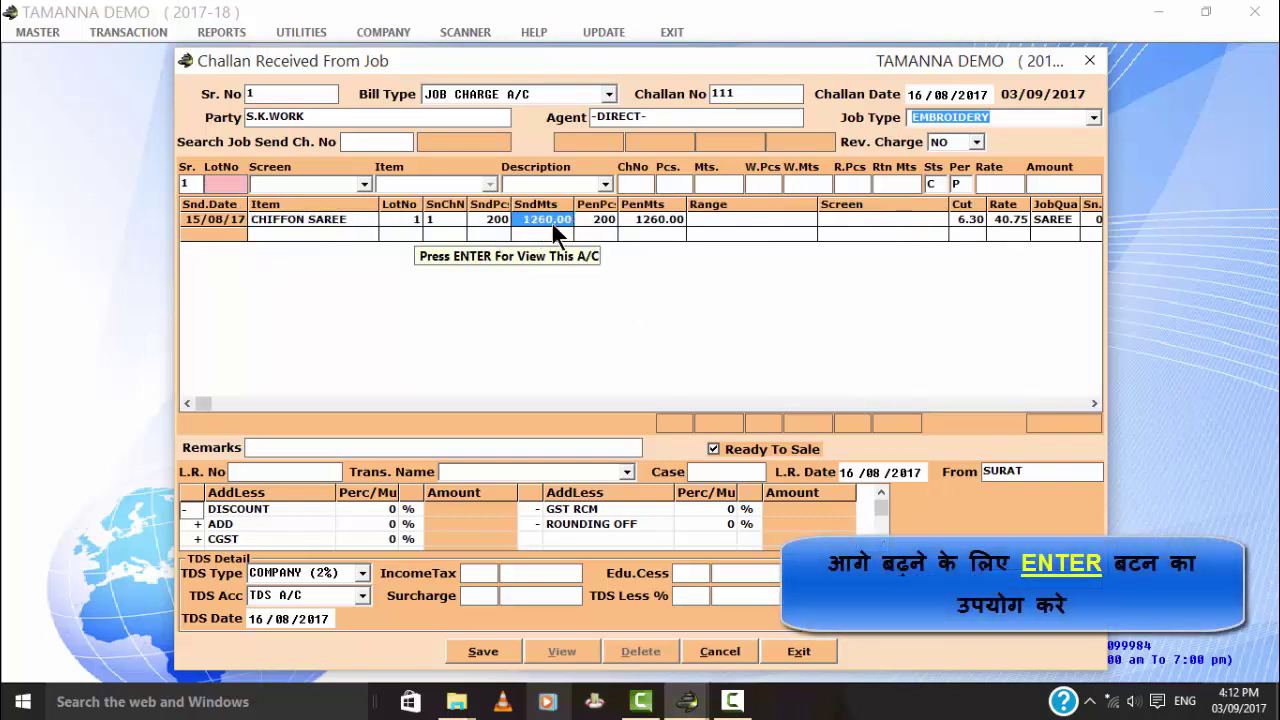
pyautogui.press('Return')
pyautogui.press('Return')
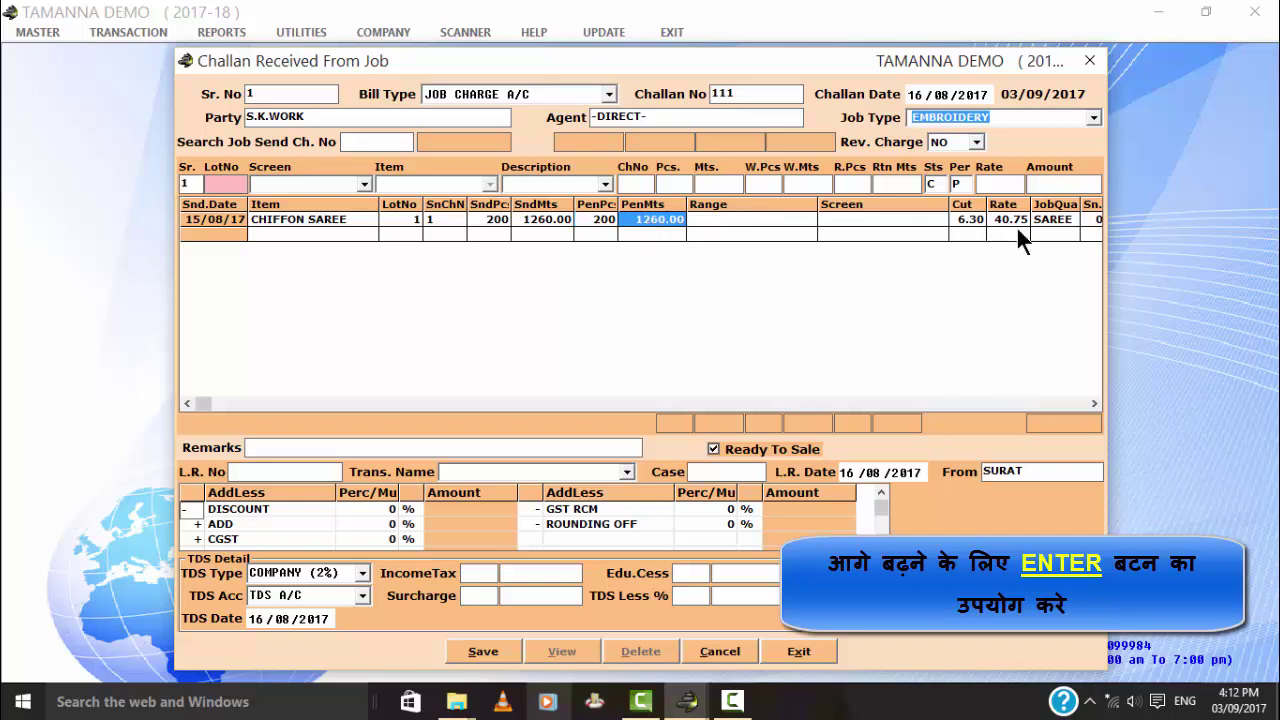
pyautogui.click(1009, 222)
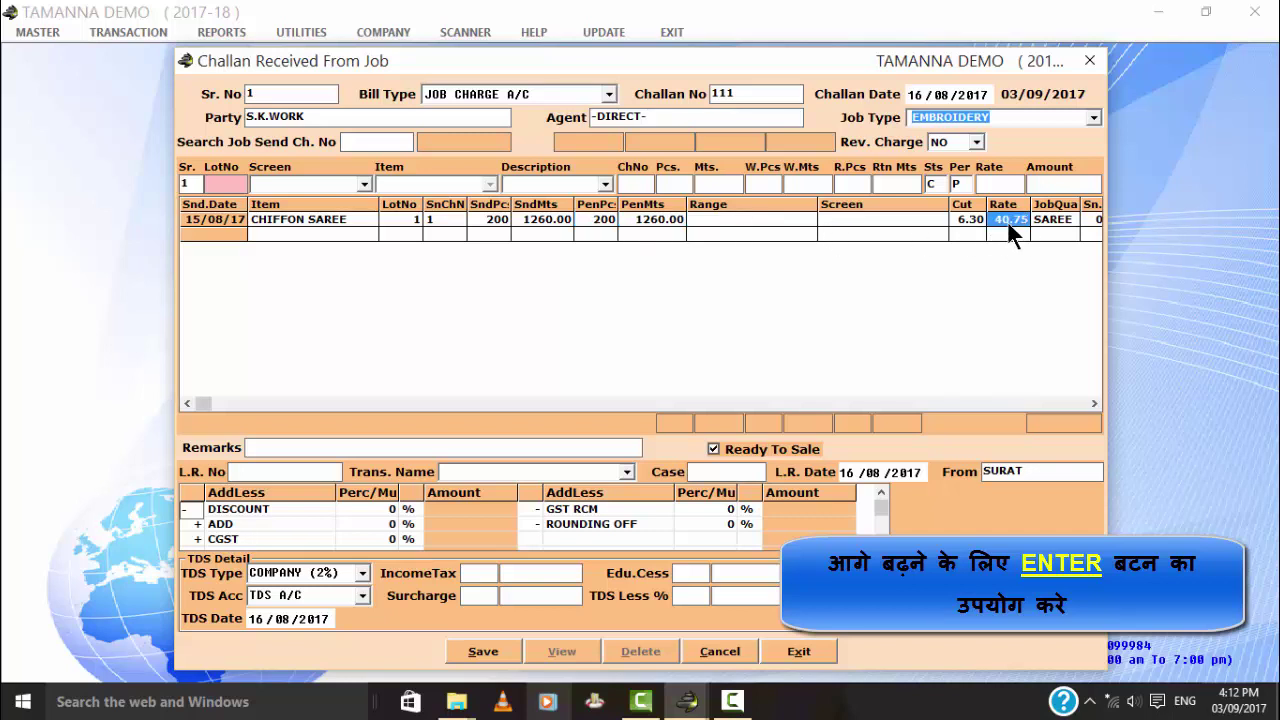
pyautogui.click(329, 222)
pyautogui.press('Return')
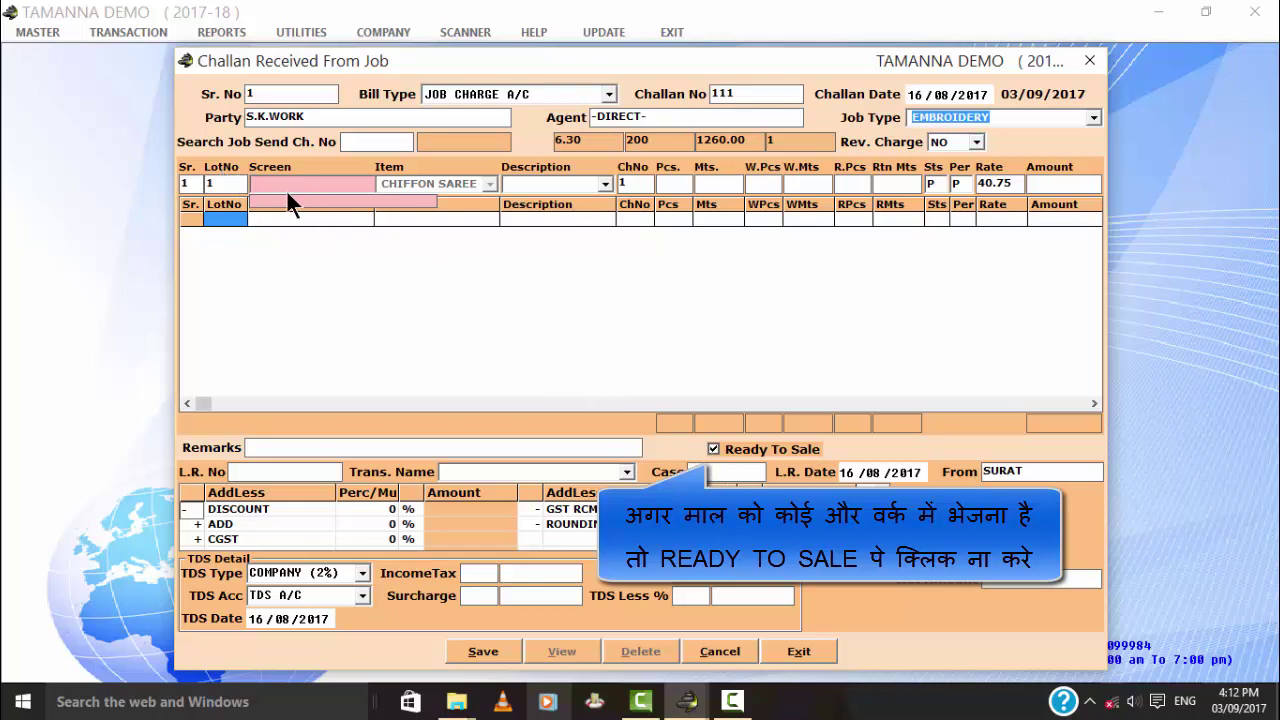
# - Turn off Ready To Sale and leave the item line's screen and description blank
pyautogui.click(713, 449)
pyautogui.click(339, 183)
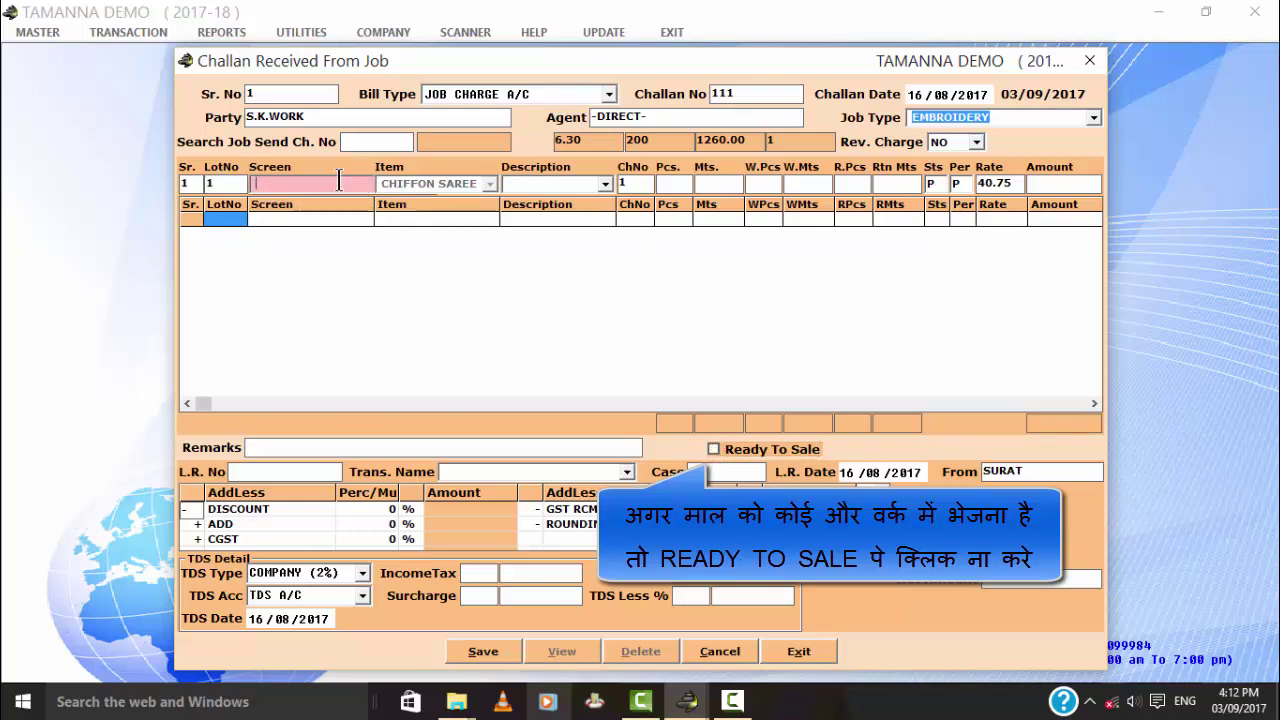
pyautogui.press('Return')
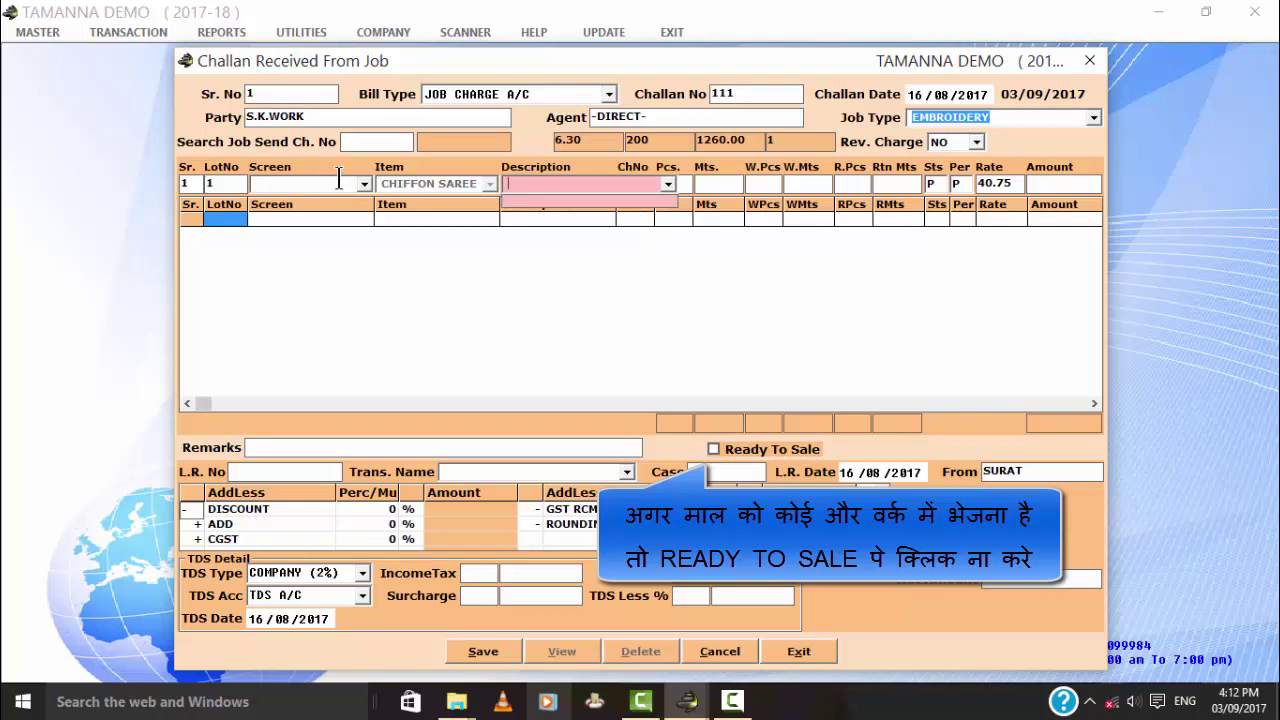
pyautogui.press('Return')
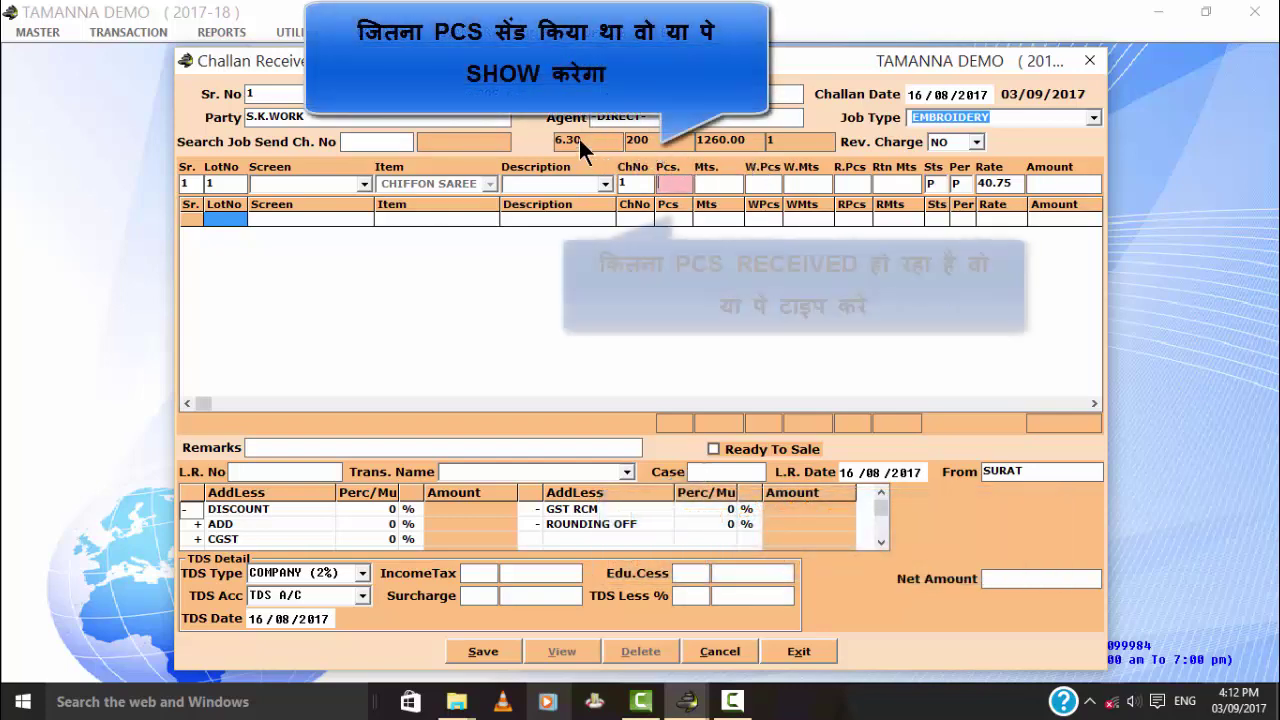
# - Enter 100 received pieces, accept the calculated metres, and leave the W.Pcs and R.Pcs quantities blank
pyautogui.write('100')
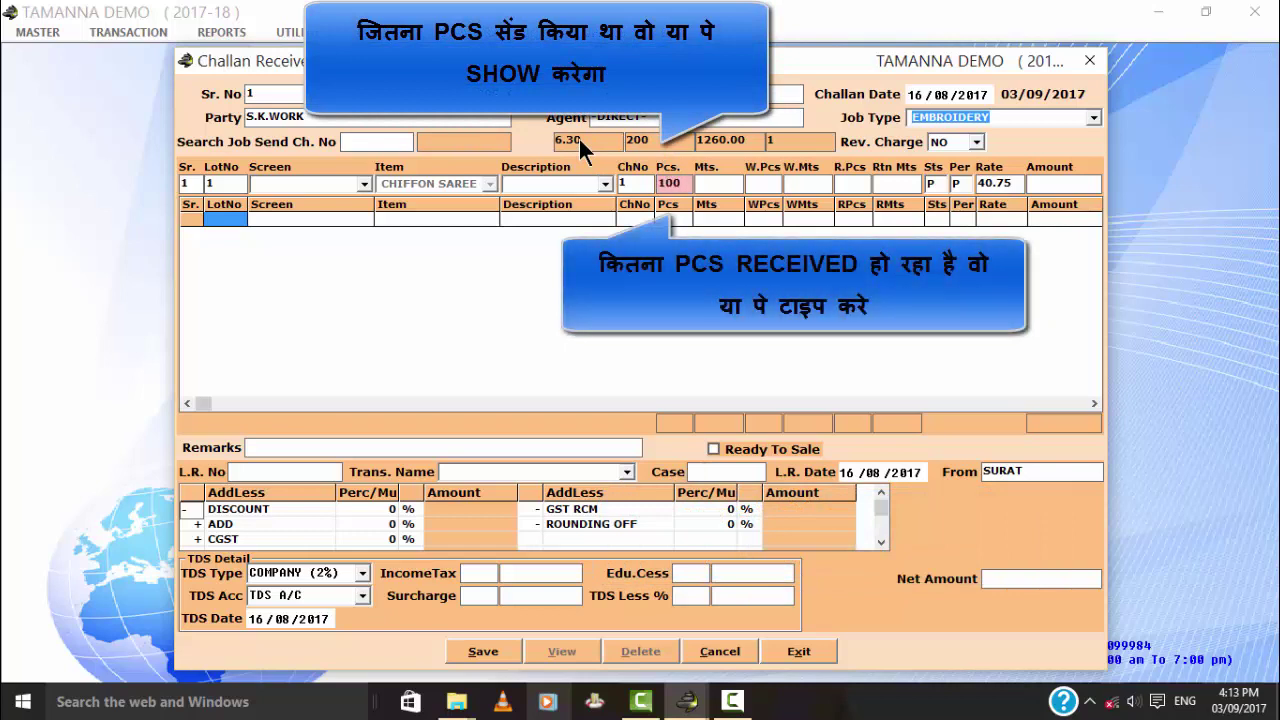
pyautogui.press('Return')
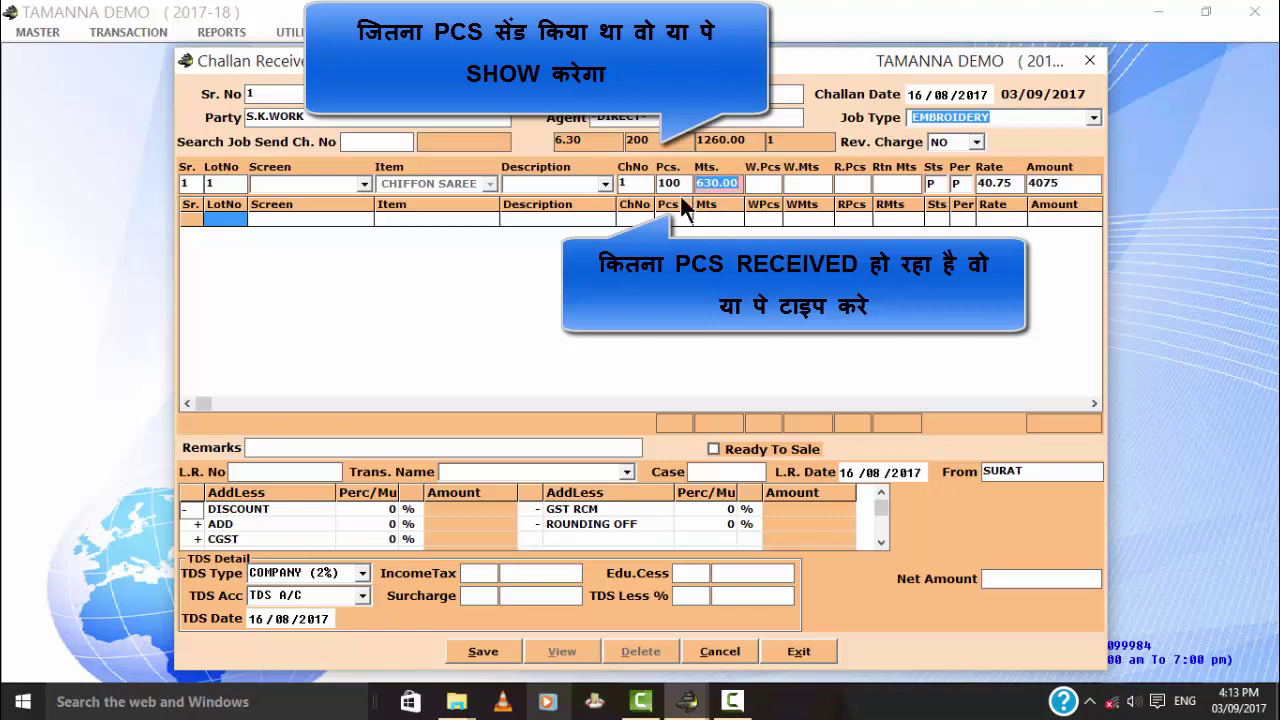
pyautogui.press('Return')
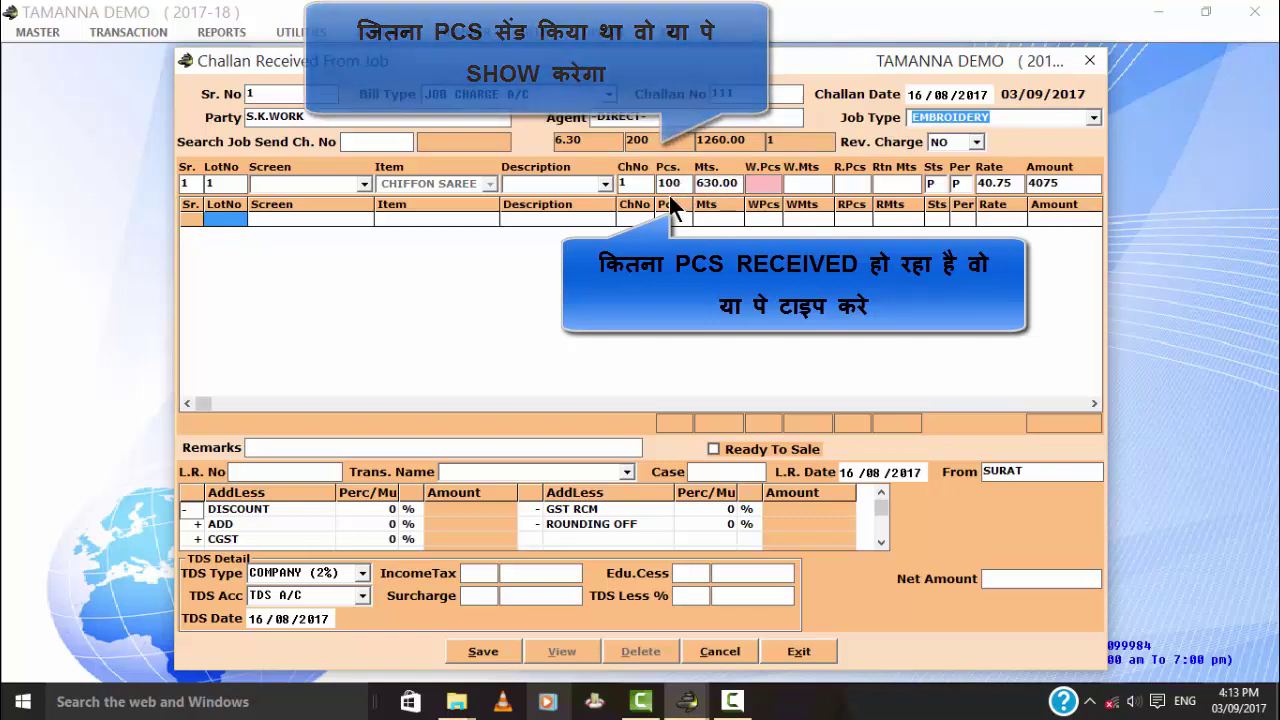
pyautogui.press('Return')
pyautogui.press('Return')
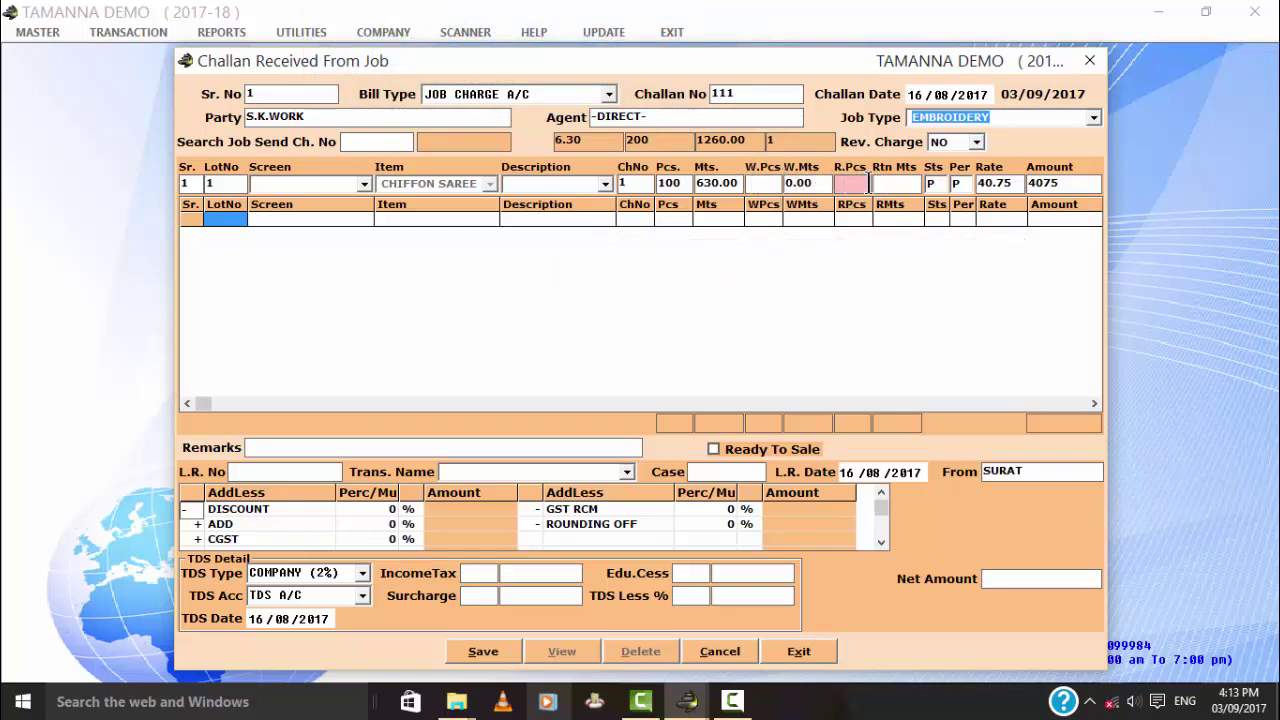
pyautogui.press('Return')
pyautogui.press('Return')
pyautogui.press('Return')
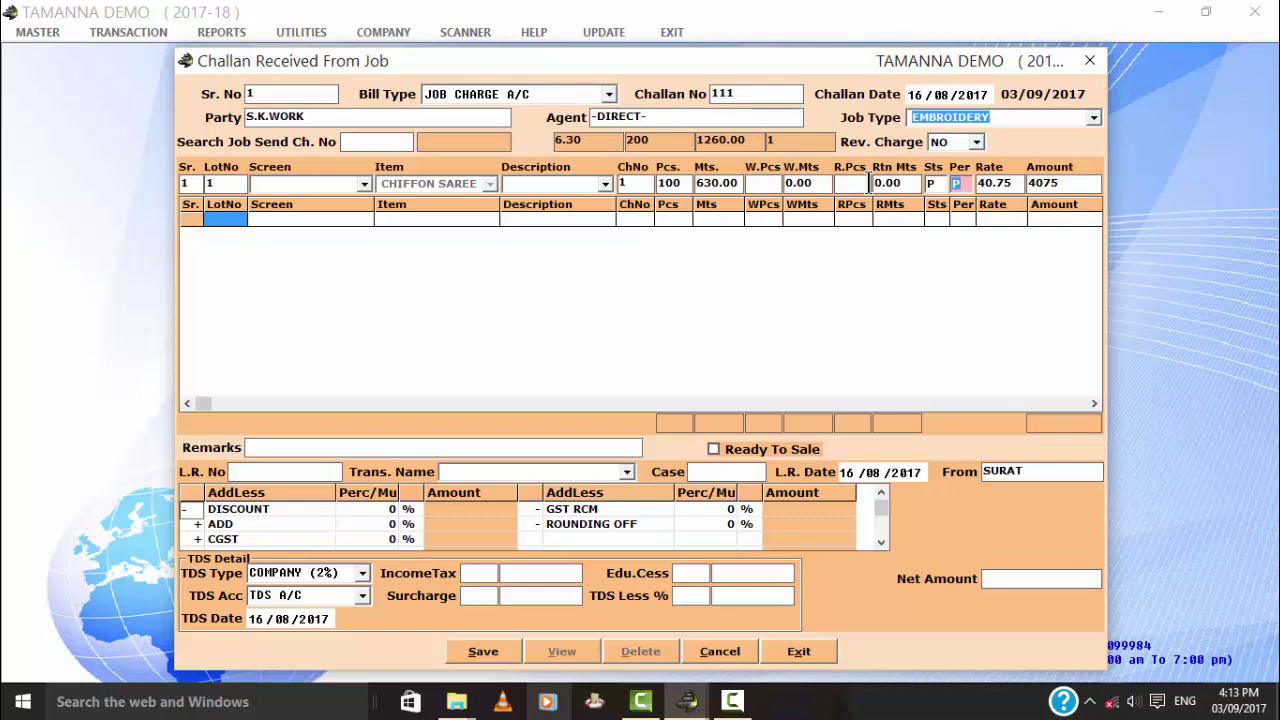
# - Set the item line's status to P and accept per P and the rate of 40.75
pyautogui.click(932, 183)
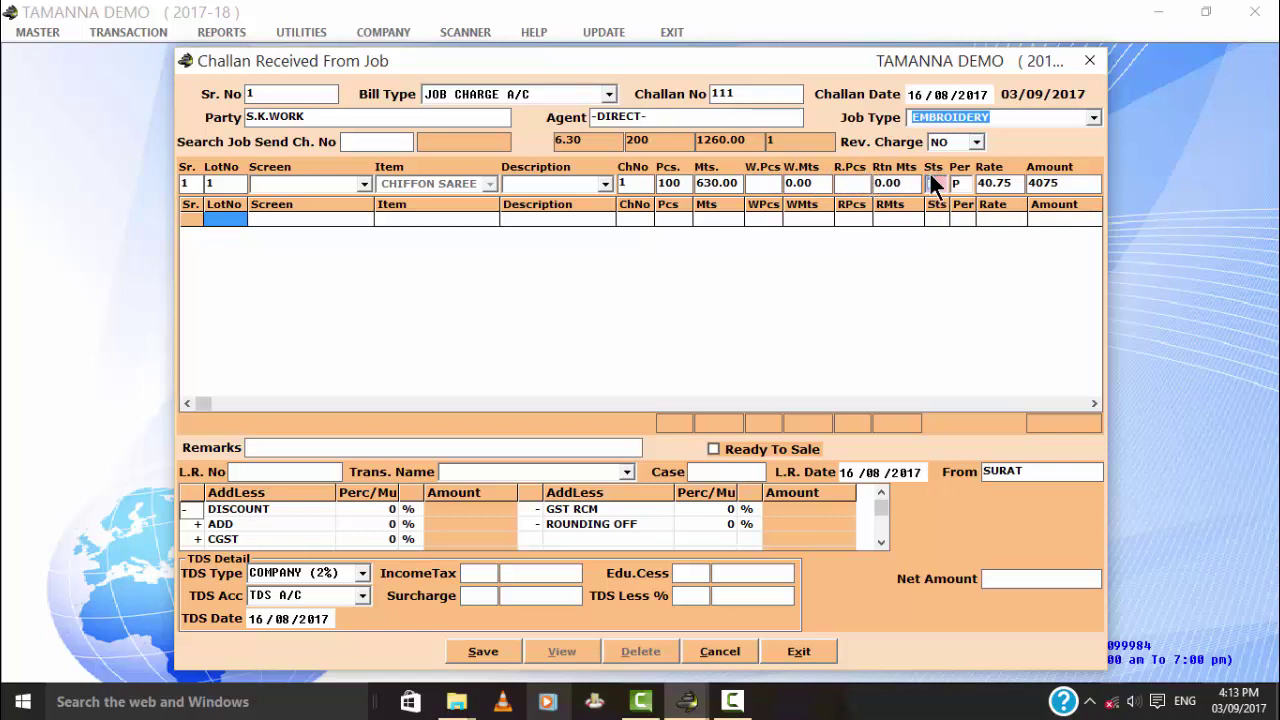
pyautogui.write('P')
pyautogui.press('Return')
pyautogui.press('Return')
pyautogui.press('Return')
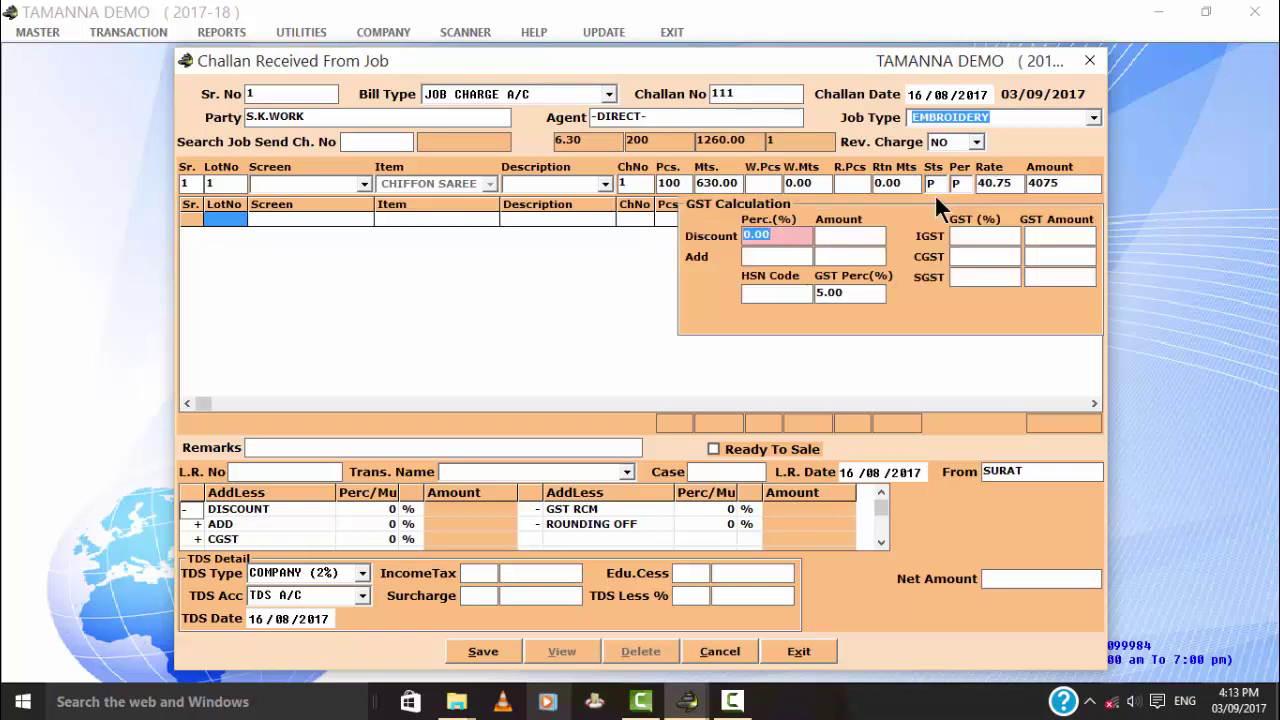
# - Enter HSN code 5407 with 5.00% GST and no discount, and add the line to the challan
pyautogui.press('Return')
pyautogui.press('Return')
pyautogui.press('Return')
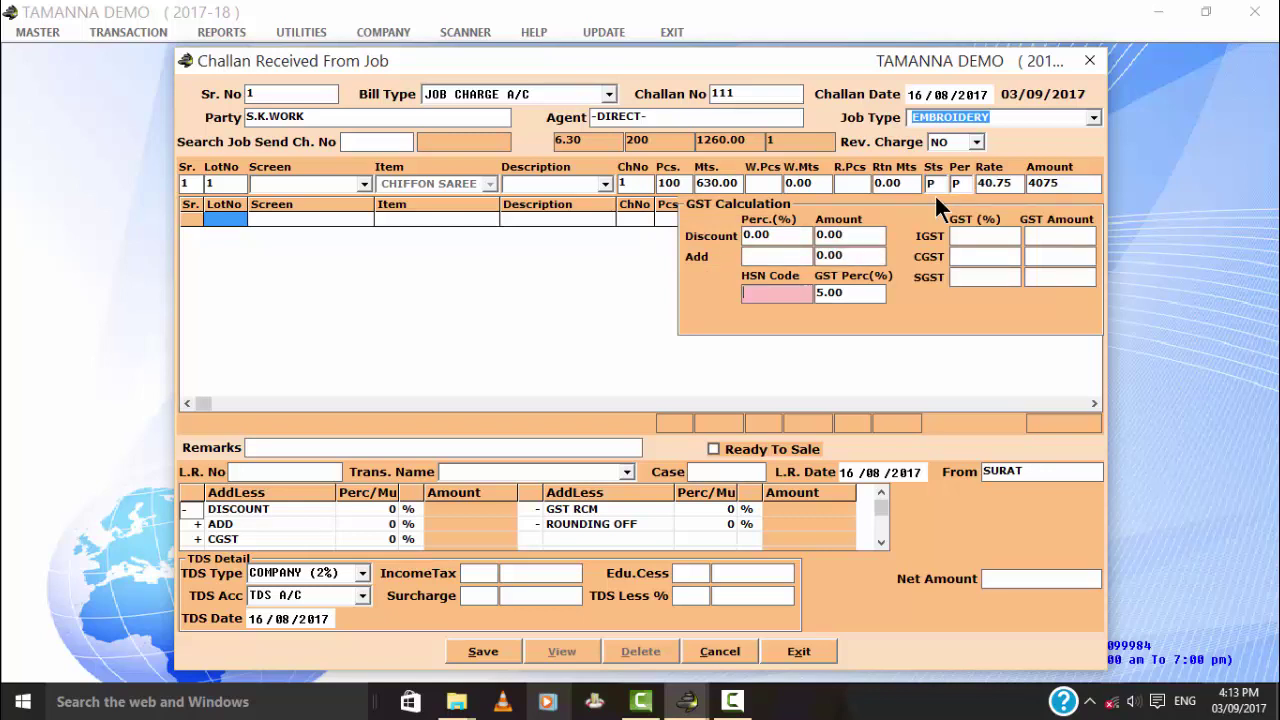
pyautogui.write('5407')
pyautogui.press('Return')
pyautogui.press('Return')
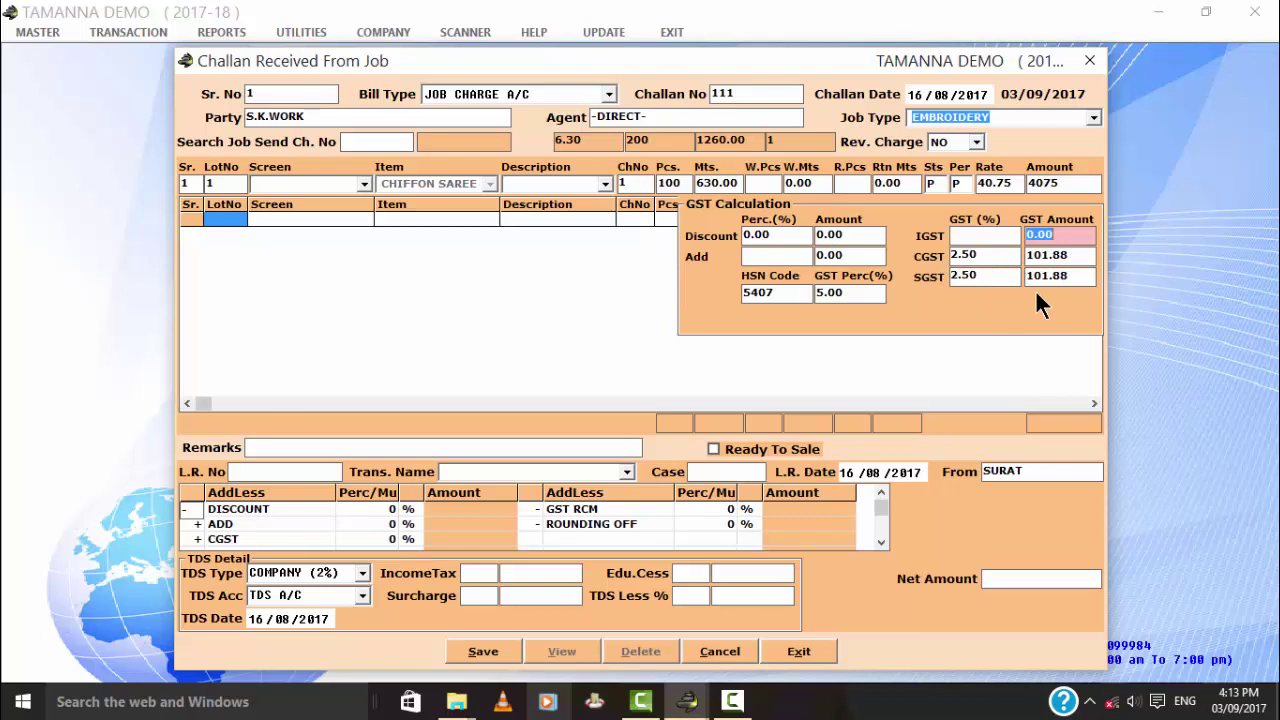
pyautogui.press('Return')
pyautogui.press('Return')
pyautogui.press('Return')
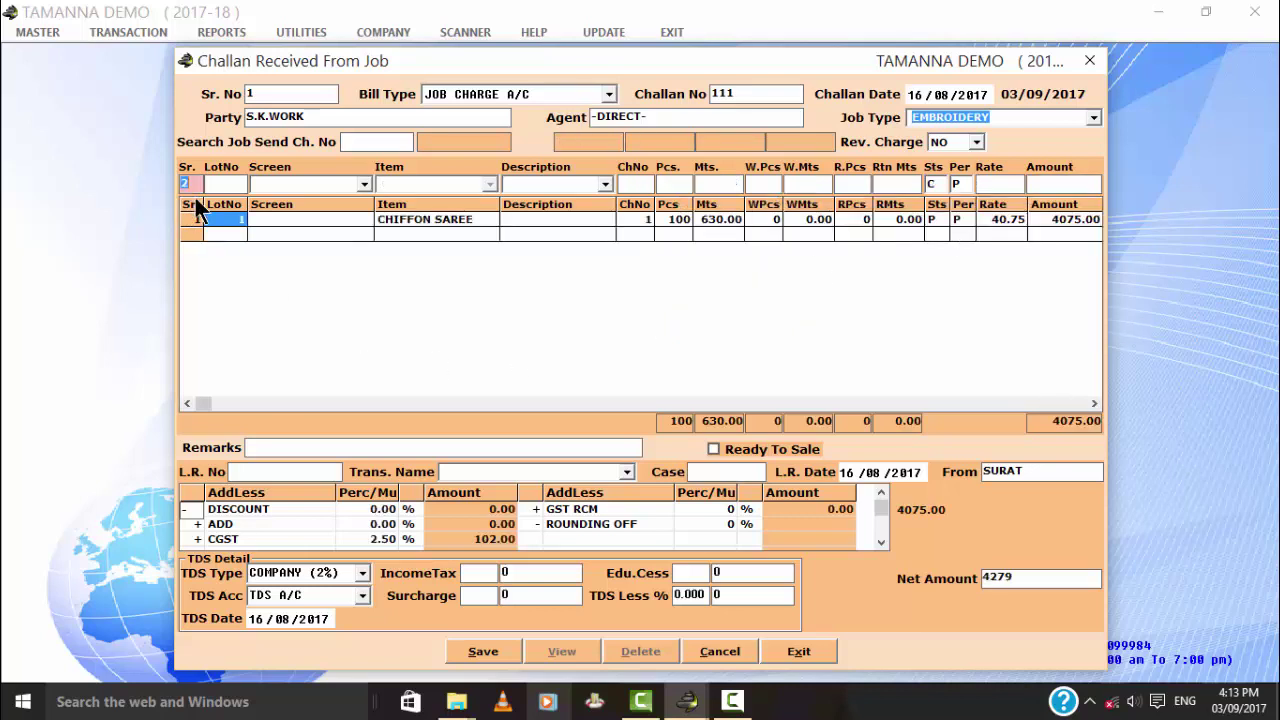
# - End the item entry with serial number 0, leaving the remarks and L.R. number blank and Ready To Sale off
pyautogui.write('0')
pyautogui.press('Return')
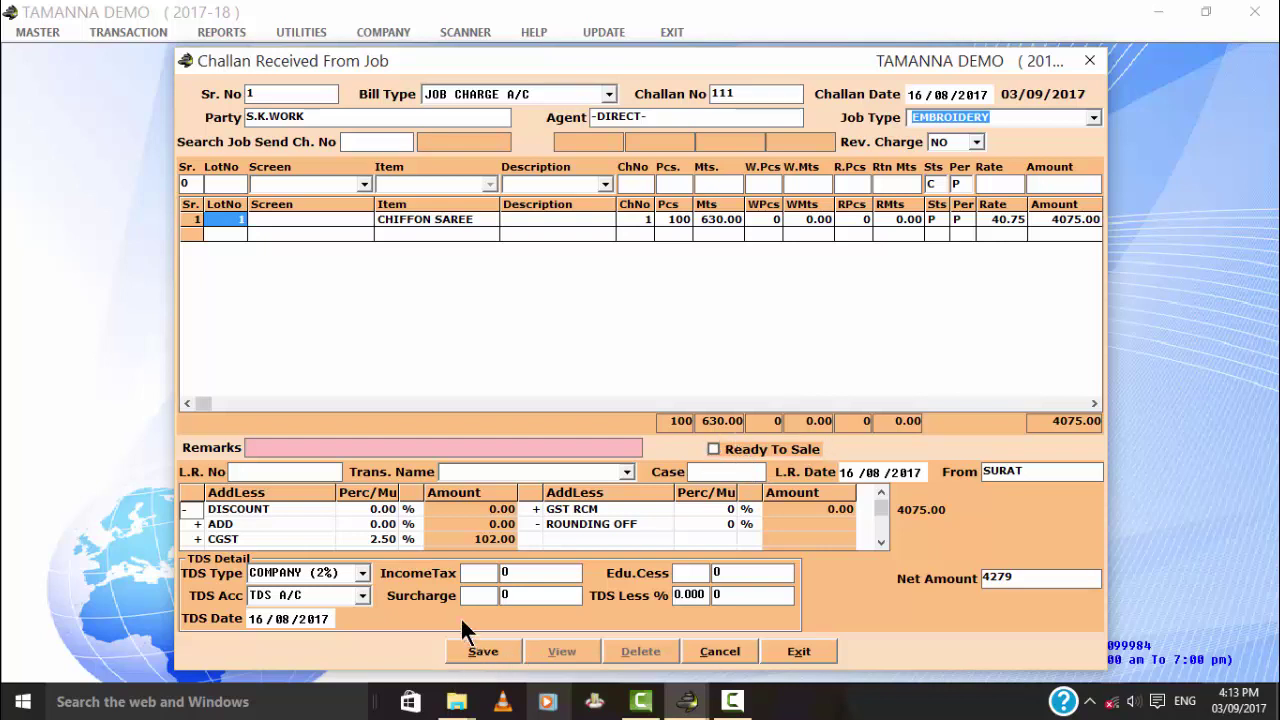
pyautogui.press('Return')
pyautogui.press('Return')
pyautogui.press('Return')
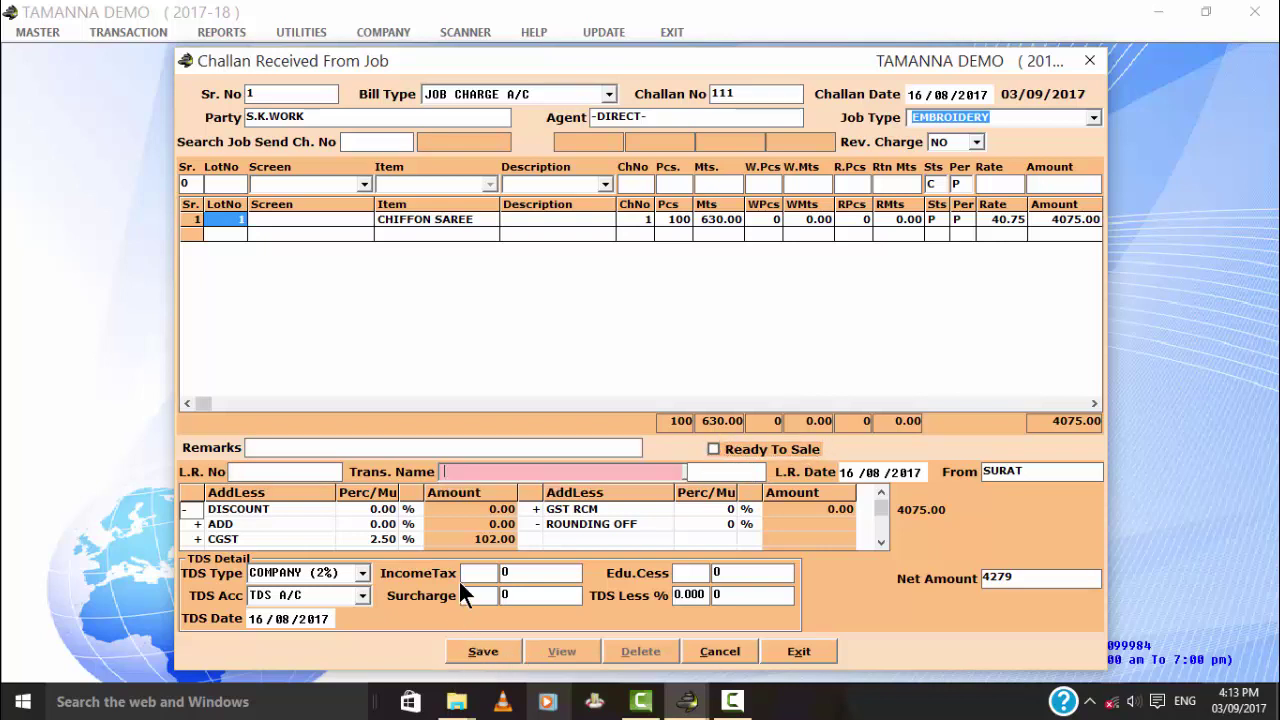
# - Save the challan as a job bill without printing it, and close the challan form
pyautogui.click(483, 651)
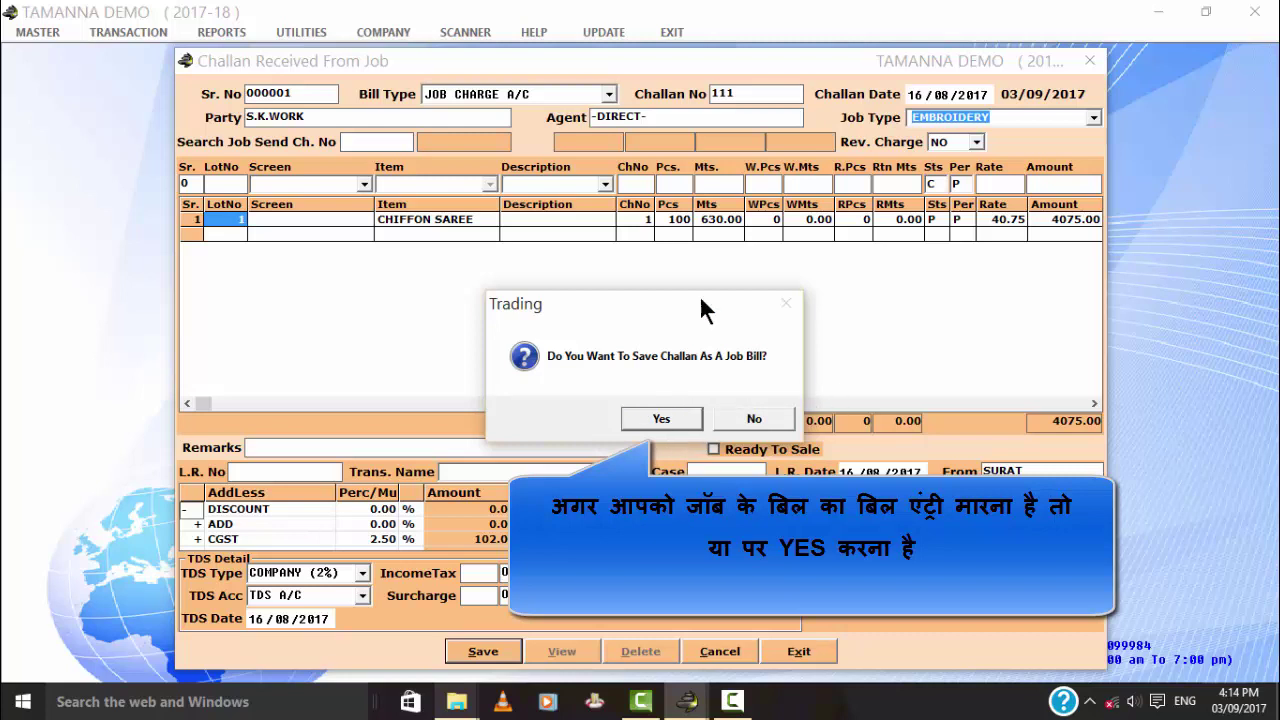
pyautogui.click(666, 416)
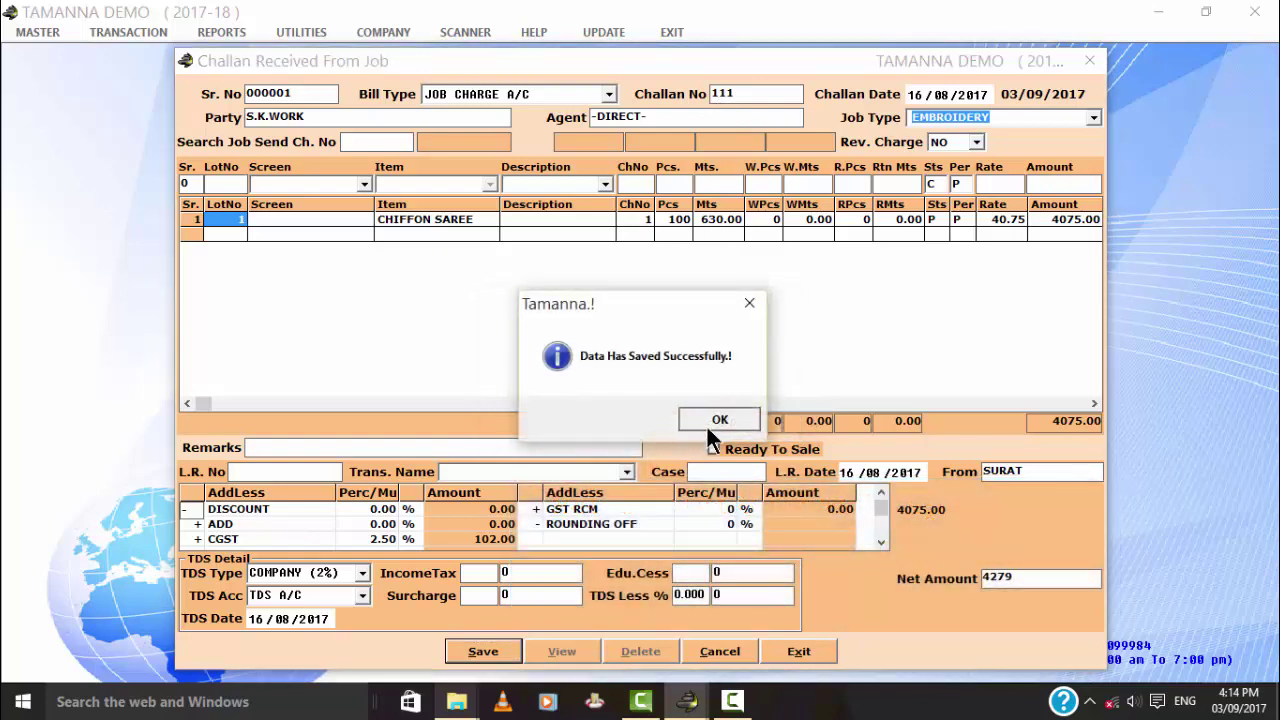
pyautogui.click(706, 424)
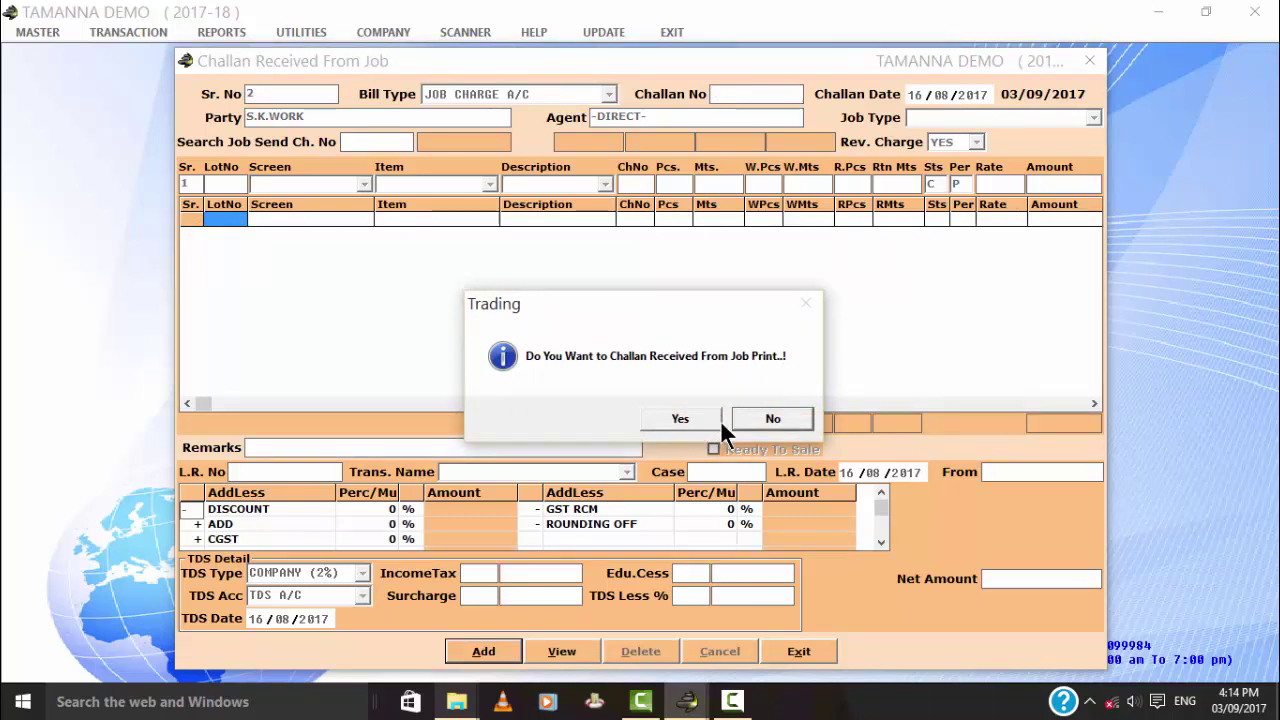
pyautogui.click(751, 418)
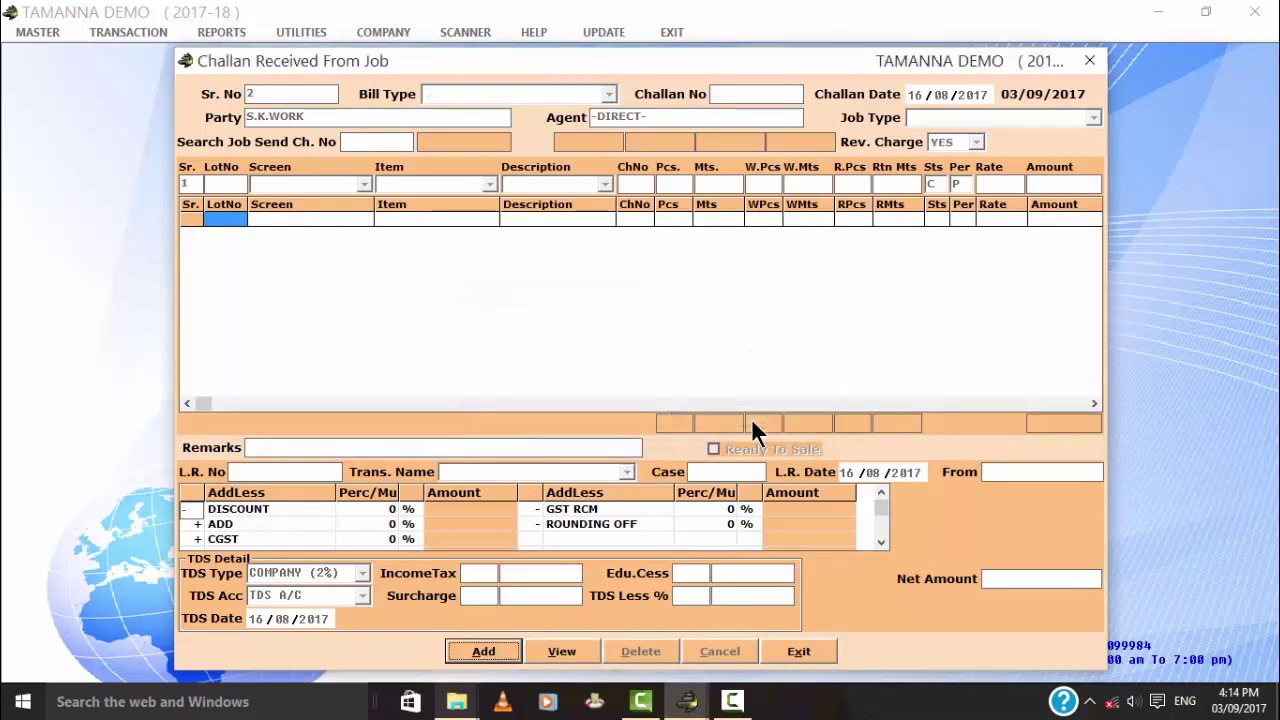
pyautogui.click(781, 646)
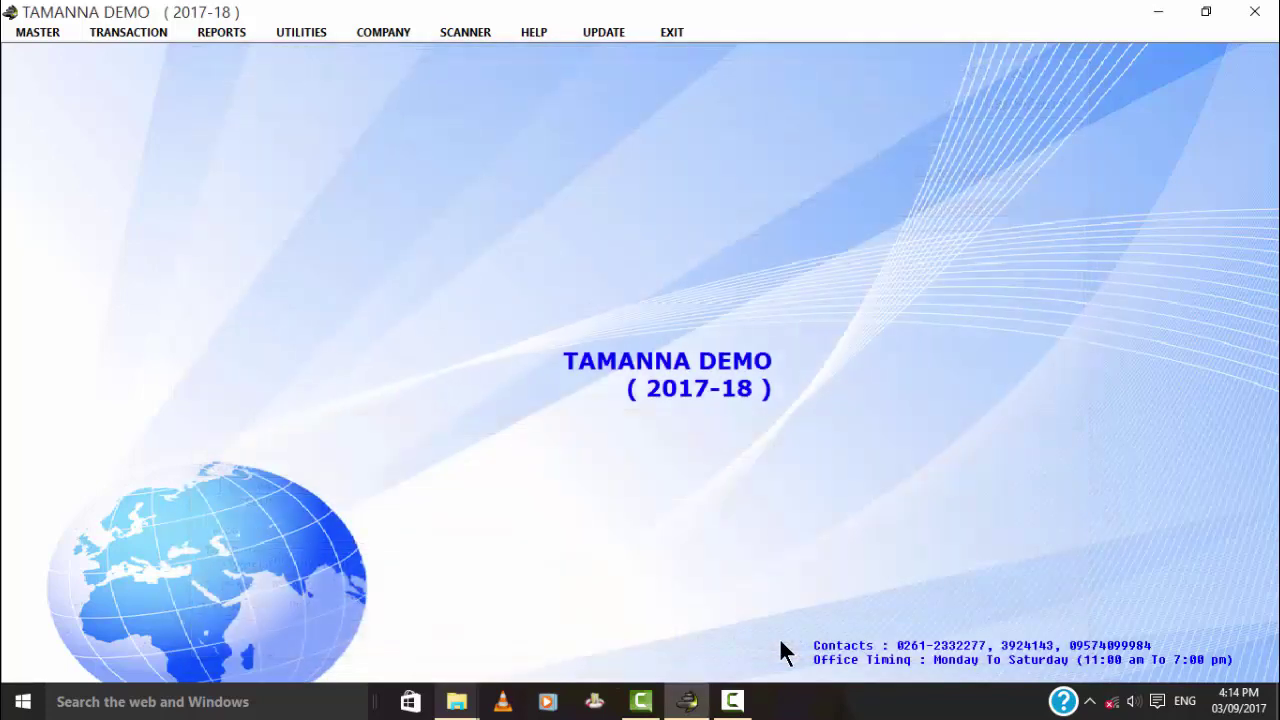
pyautogui.click(131, 37)
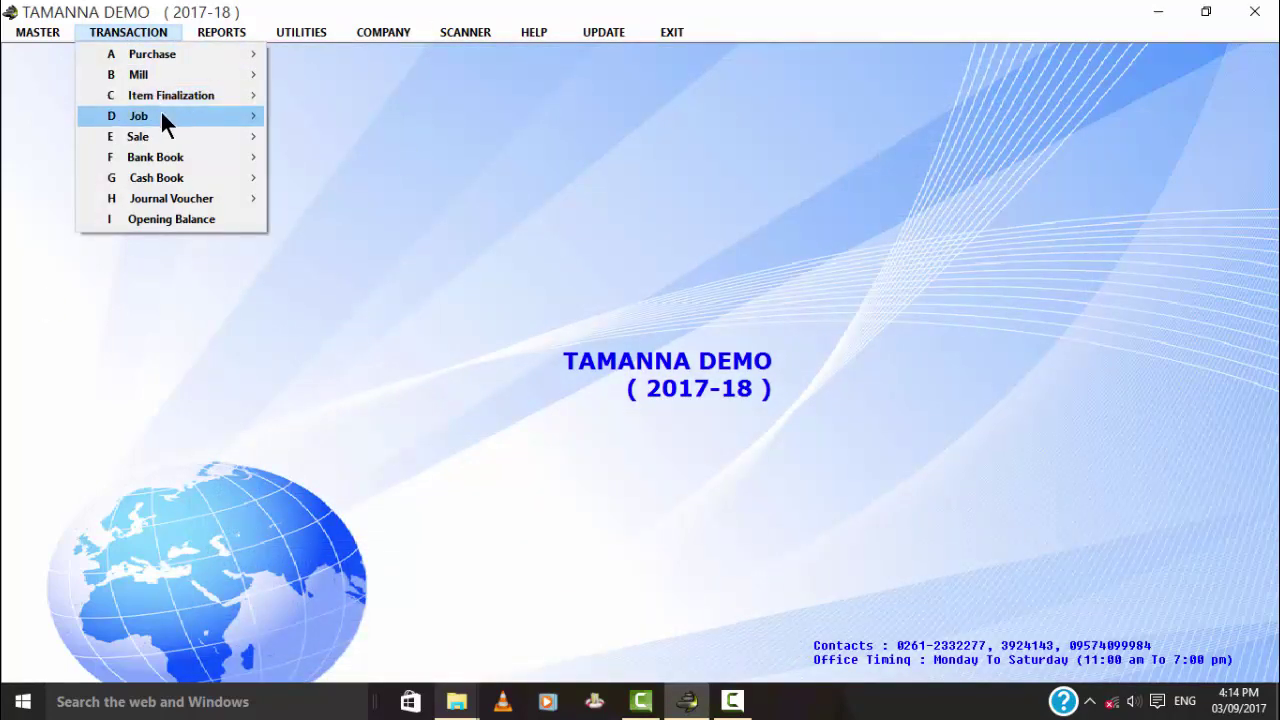
pyautogui.moveTo(160, 112)
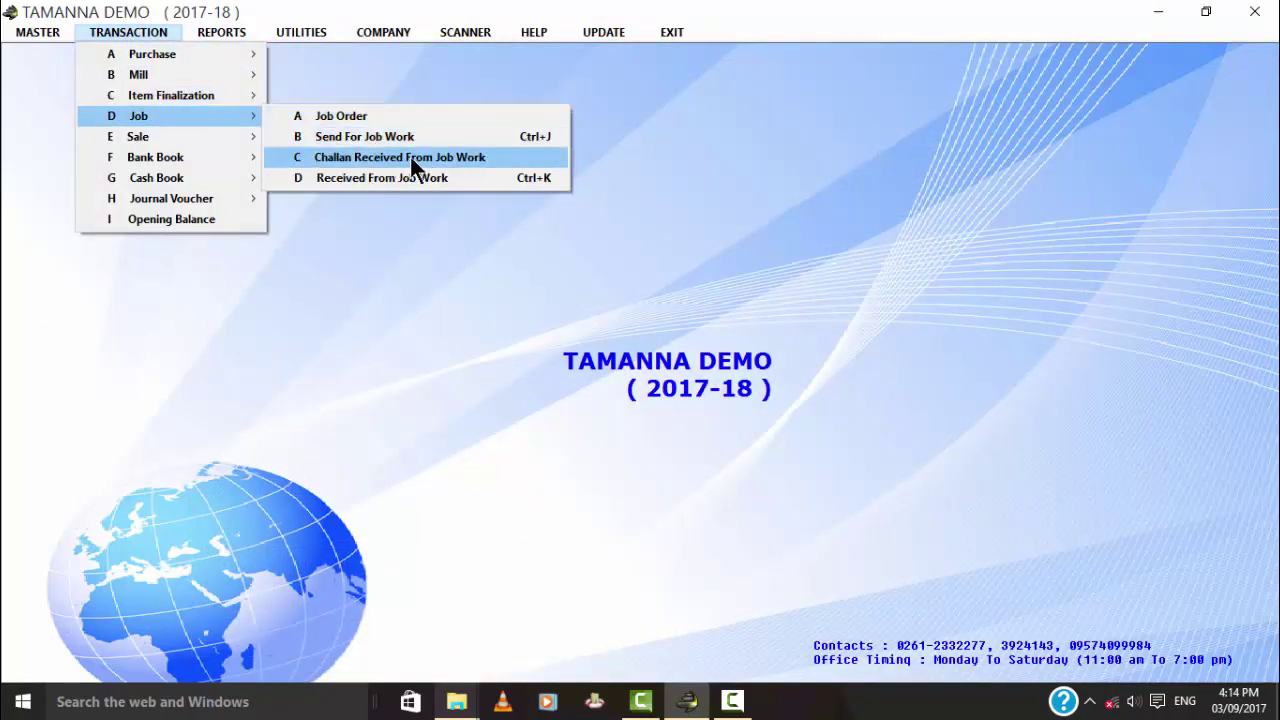
pyautogui.click(289, 180)
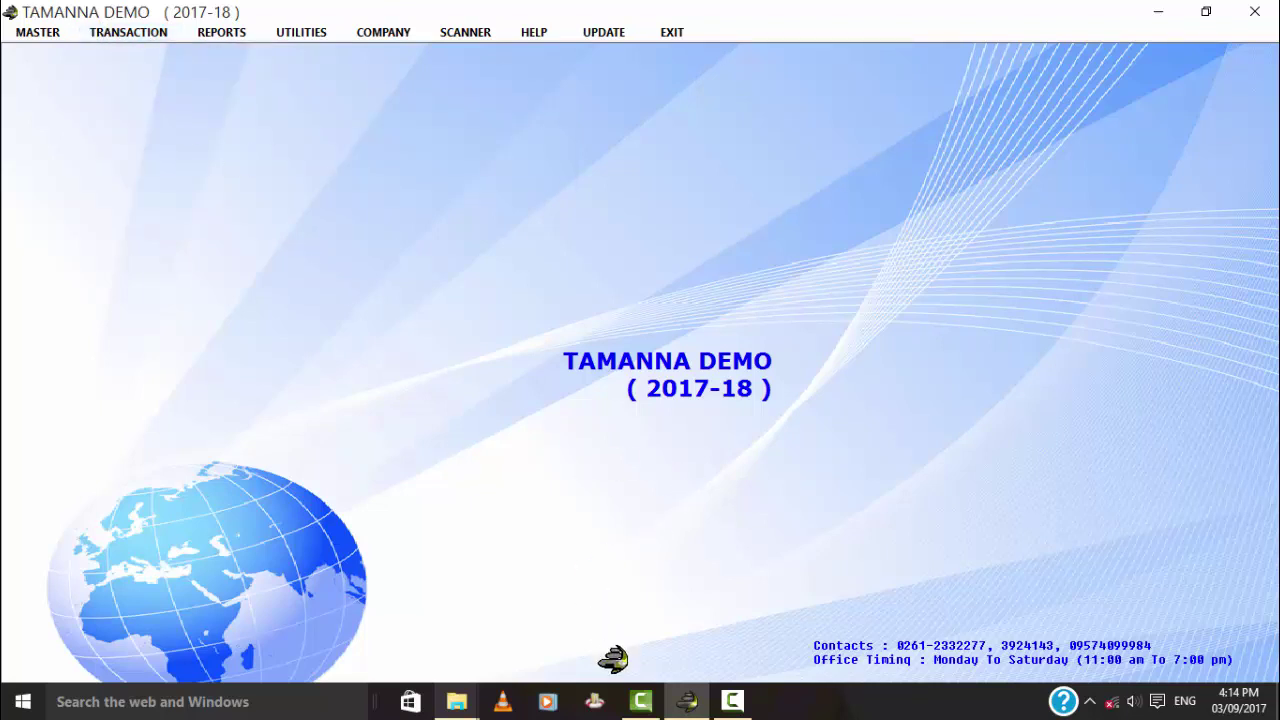
pyautogui.click(731, 702)
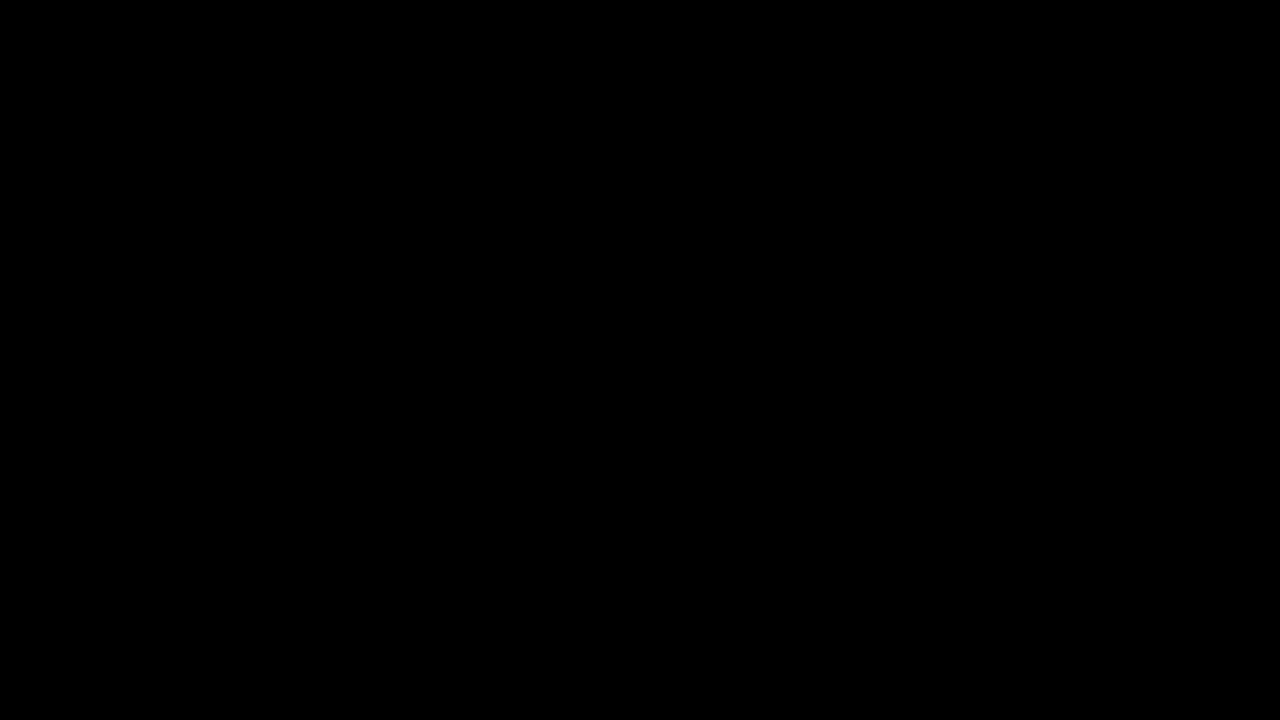